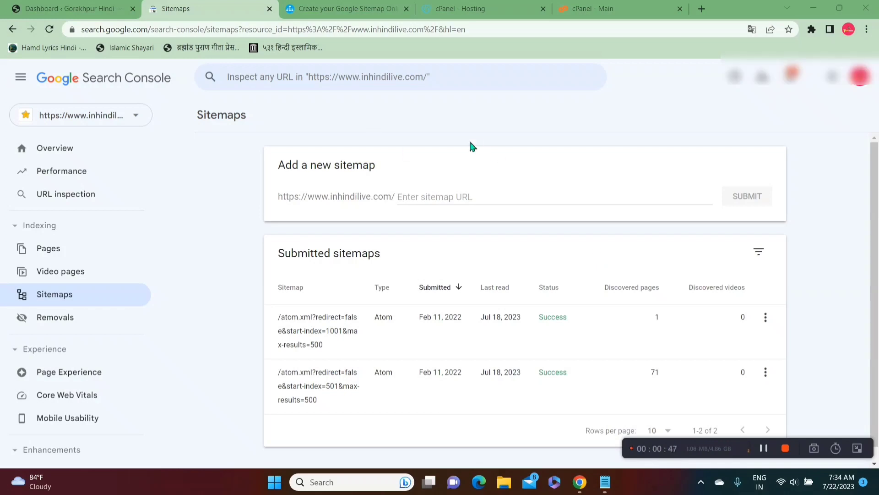
Step: Switch to the WordPress dashboard and search the plugins available to add for XML
{"action": "left_click", "coordinate": [103, 8]}
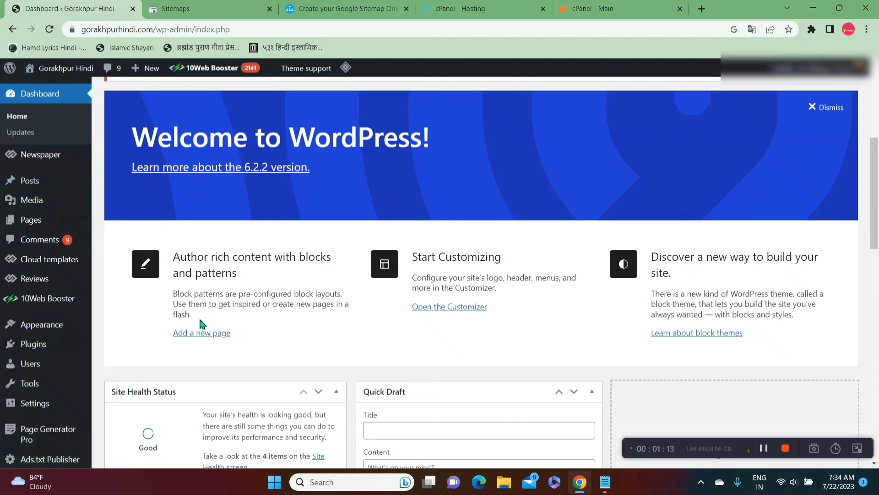
{"action": "mouse_move", "coordinate": [33, 348]}
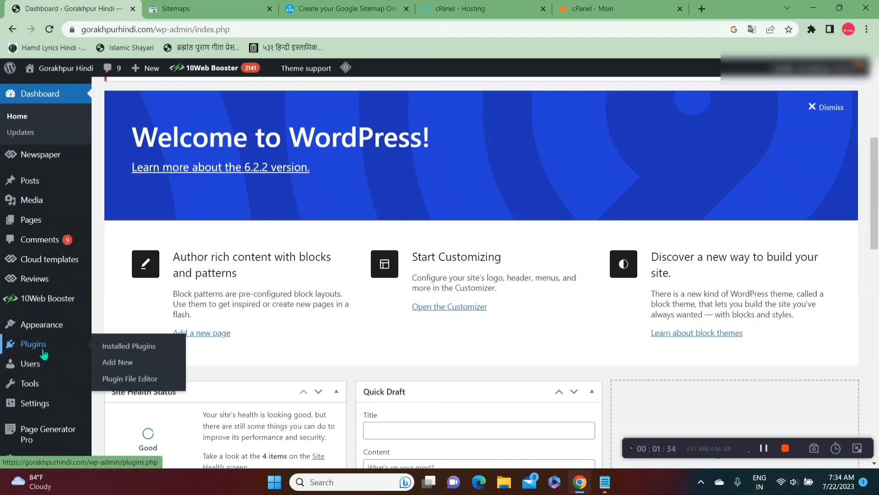
{"action": "left_click", "coordinate": [41, 349]}
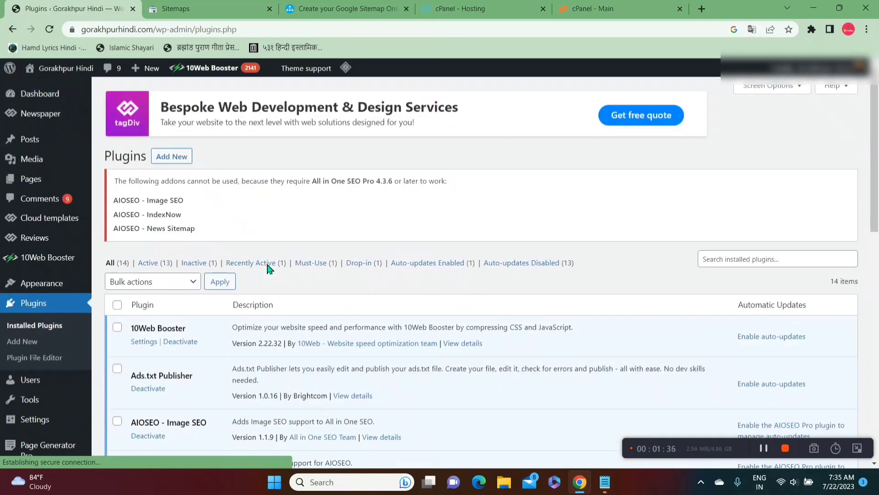
{"action": "left_click", "coordinate": [176, 156]}
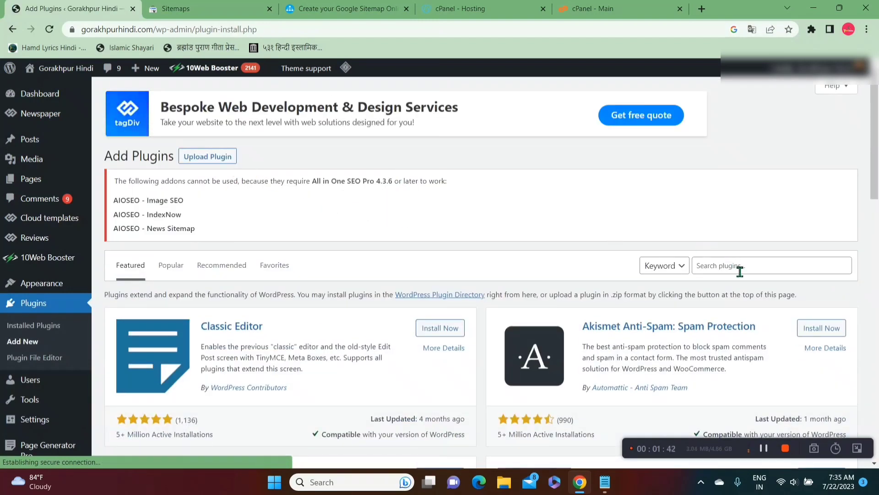
{"action": "left_click", "coordinate": [740, 271]}
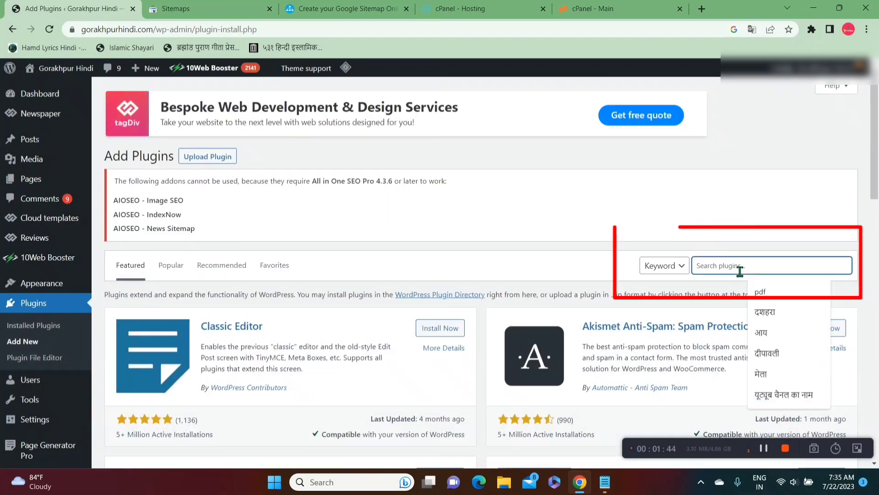
{"action": "type", "text": "XML"}
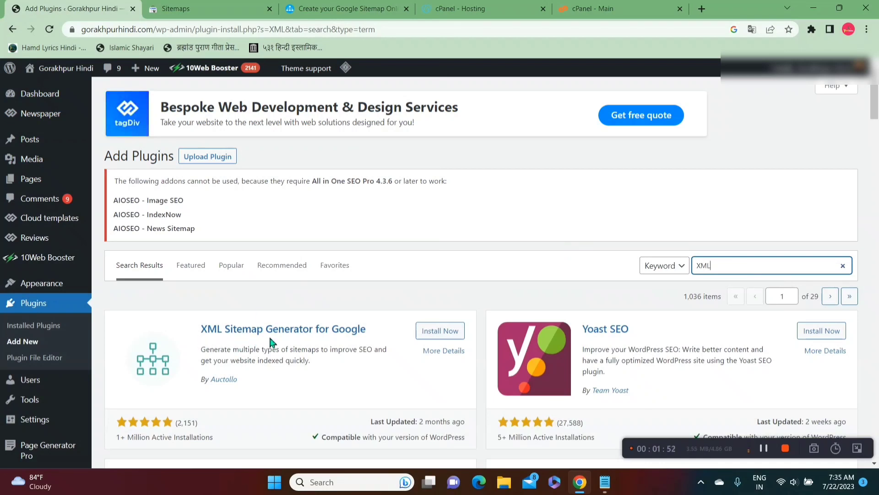
{"action": "left_click", "coordinate": [318, 296]}
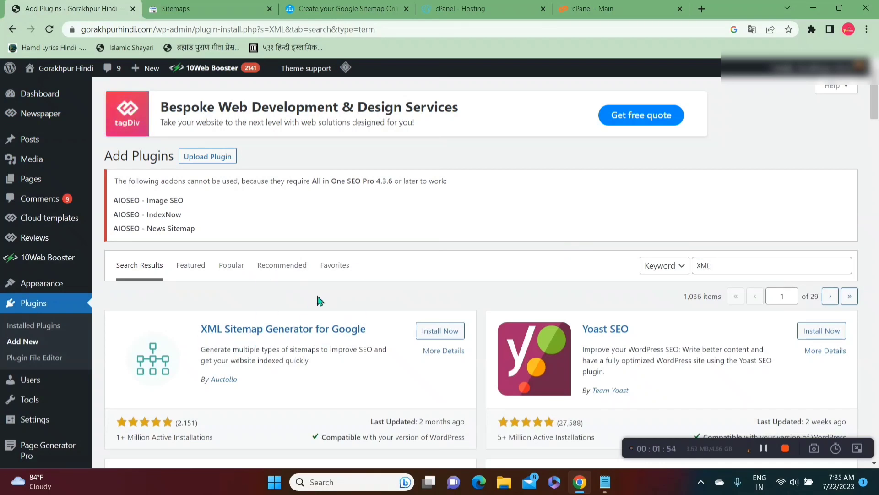
Step: Install and activate the XML Sitemap Generator for Google plugin by Auctollo
{"action": "scroll", "coordinate": [318, 295], "scroll_direction": "down", "scroll_amount": 1}
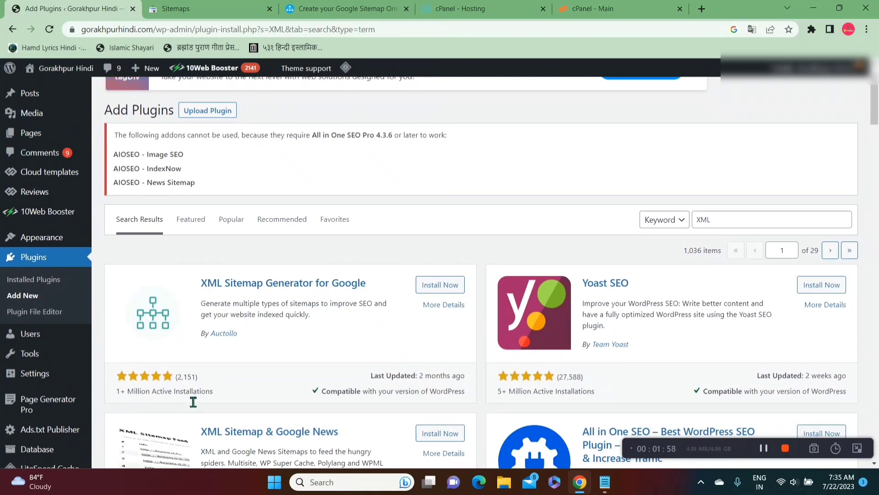
{"action": "left_click_drag", "start_coordinate": [116, 393], "coordinate": [221, 383]}
{"action": "left_click", "coordinate": [220, 383]}
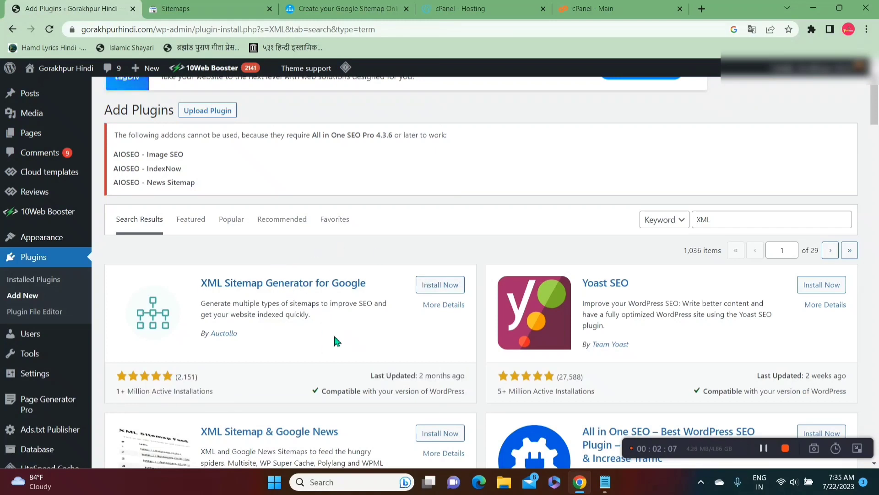
{"action": "left_click", "coordinate": [440, 291]}
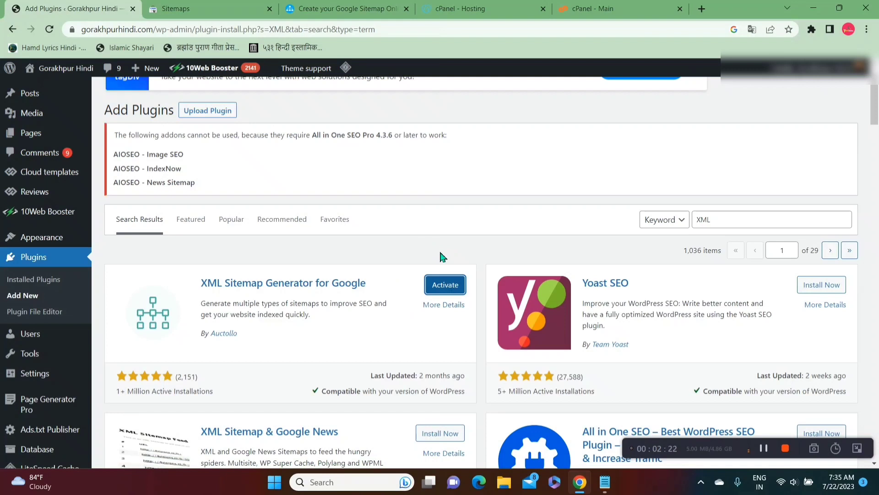
{"action": "left_click", "coordinate": [447, 284]}
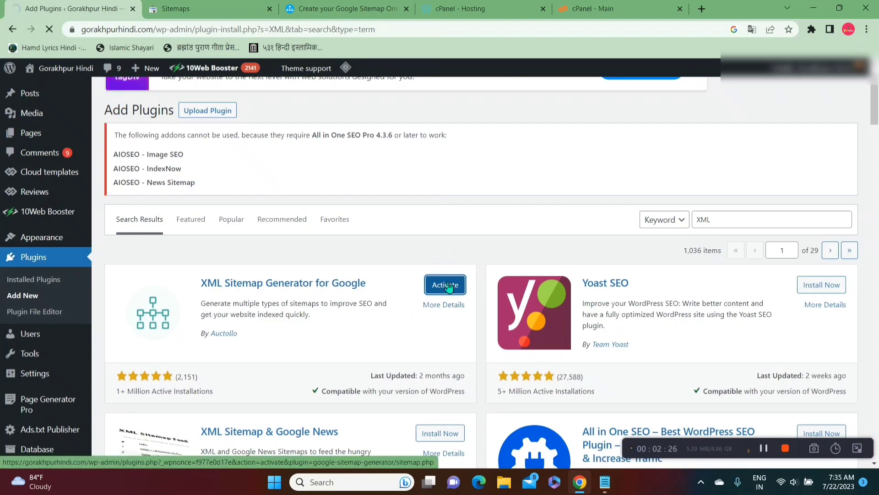
Step: Open the XML-Sitemap settings page of the newly activated plugin
{"action": "scroll", "coordinate": [449, 286], "scroll_direction": "down", "scroll_amount": 1}
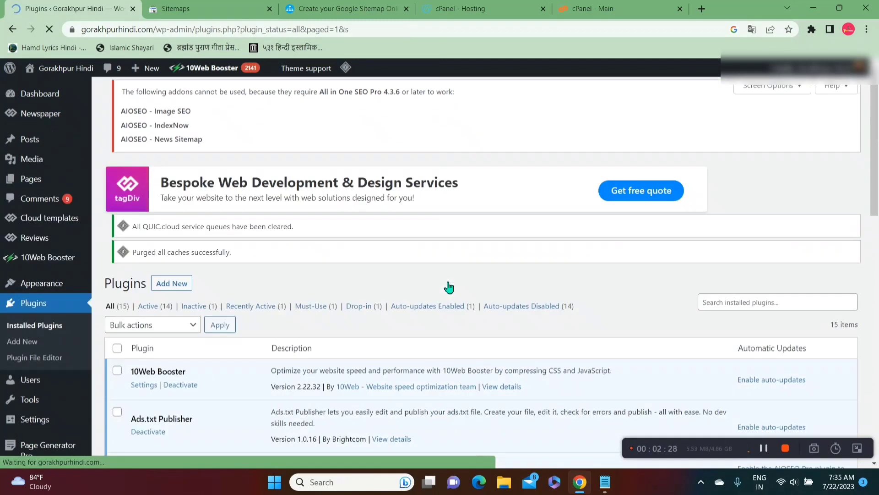
{"action": "scroll", "coordinate": [448, 286], "scroll_direction": "down", "scroll_amount": 5}
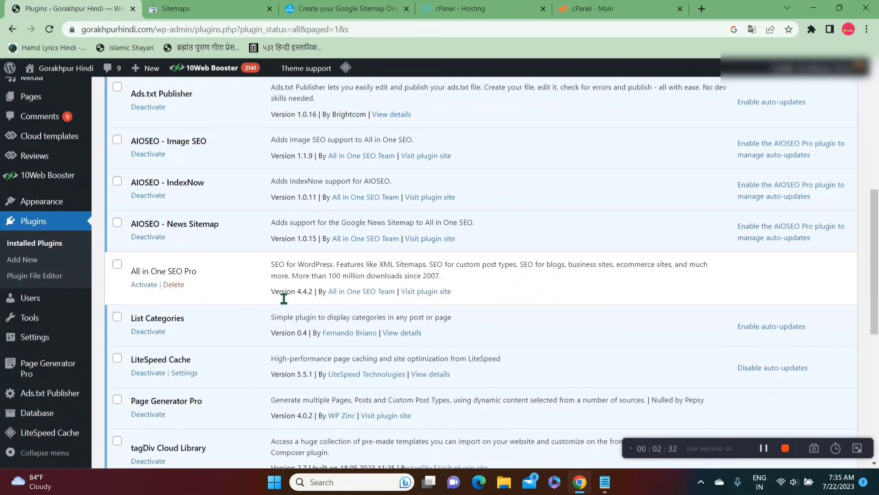
{"action": "mouse_move", "coordinate": [32, 341]}
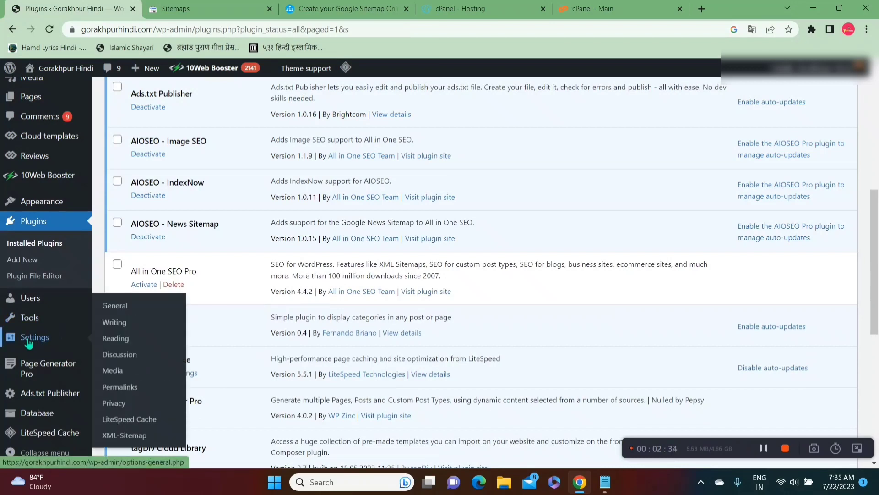
{"action": "left_click", "coordinate": [130, 439]}
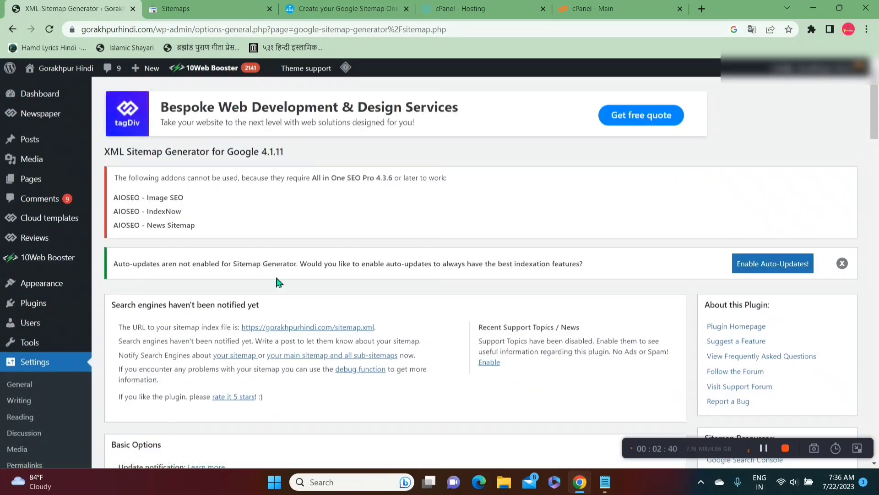
Step: Examine the sitemap plugin's options, including additional pages, post priority, sitemap content and excluded items
{"action": "scroll", "coordinate": [388, 263], "scroll_direction": "down", "scroll_amount": 1}
{"action": "scroll", "coordinate": [386, 257], "scroll_direction": "down", "scroll_amount": 2}
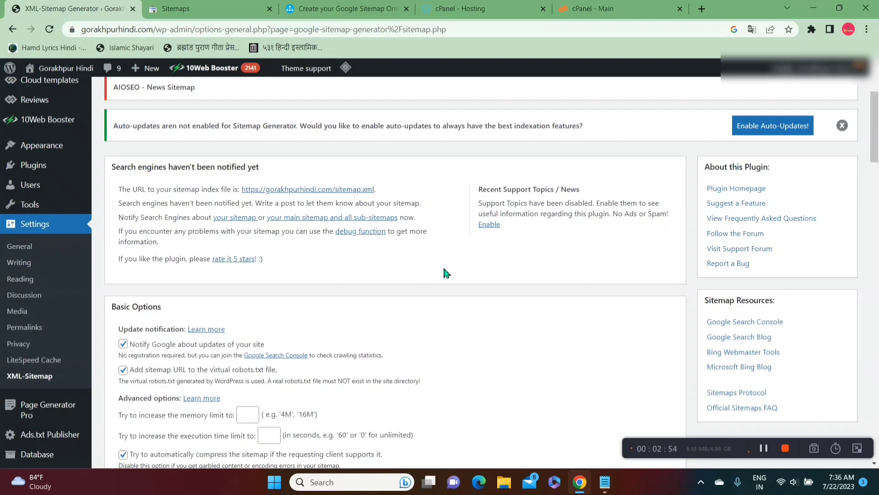
{"action": "scroll", "coordinate": [443, 266], "scroll_direction": "down", "scroll_amount": 20}
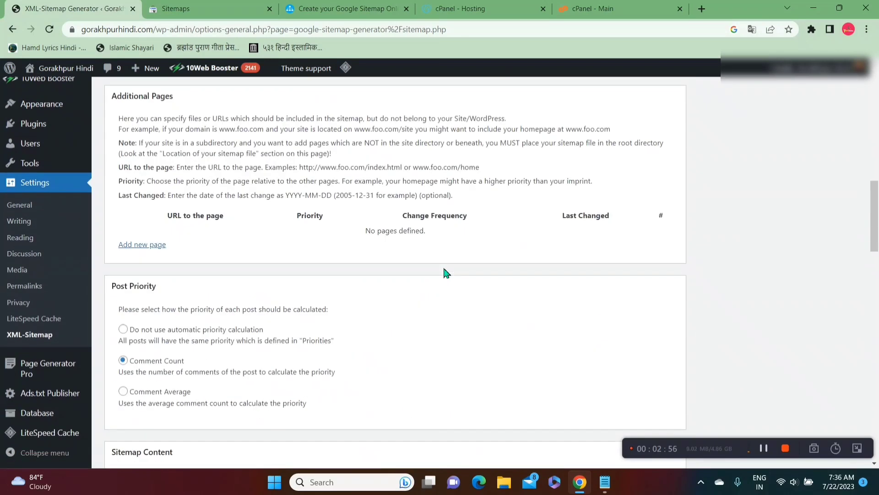
{"action": "scroll", "coordinate": [443, 266], "scroll_direction": "down", "scroll_amount": 4}
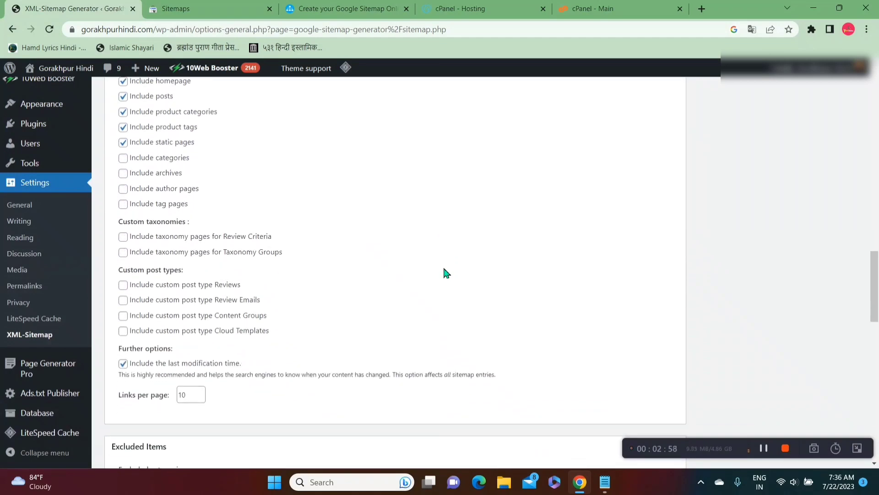
{"action": "scroll", "coordinate": [444, 269], "scroll_direction": "up", "scroll_amount": 4}
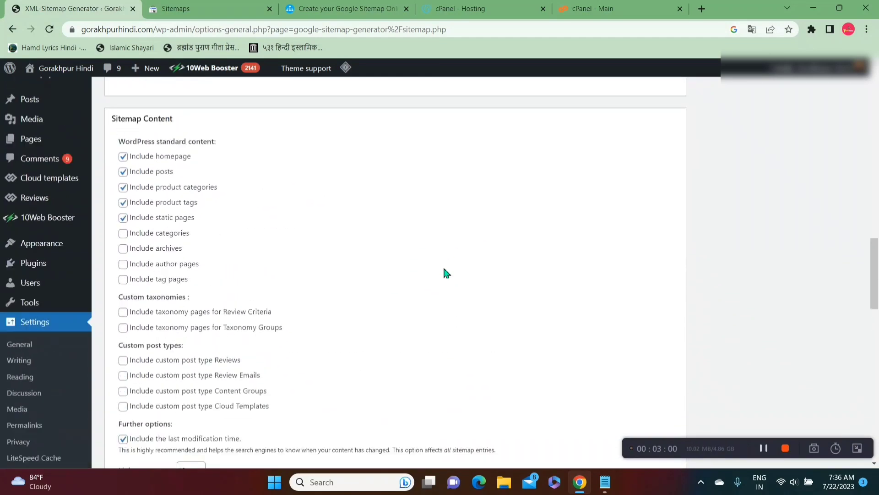
{"action": "scroll", "coordinate": [444, 269], "scroll_direction": "down", "scroll_amount": 10}
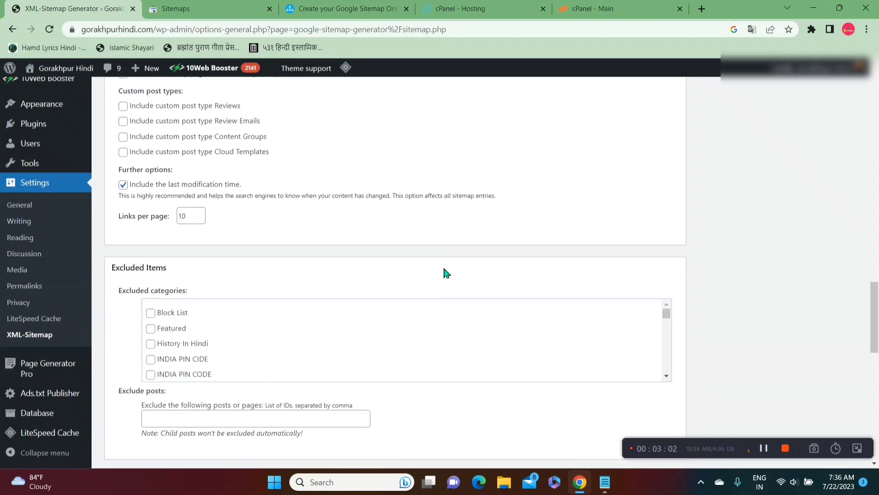
{"action": "scroll", "coordinate": [443, 273], "scroll_direction": "up", "scroll_amount": 10}
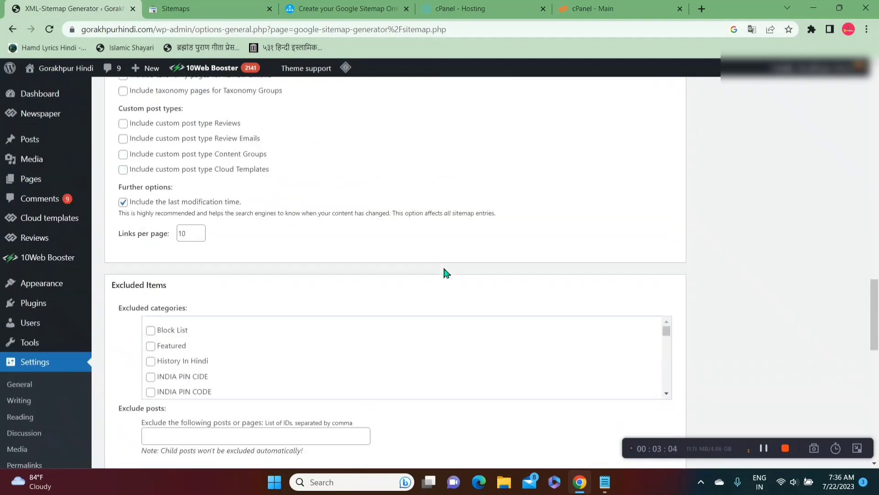
{"action": "scroll", "coordinate": [444, 272], "scroll_direction": "up", "scroll_amount": 15}
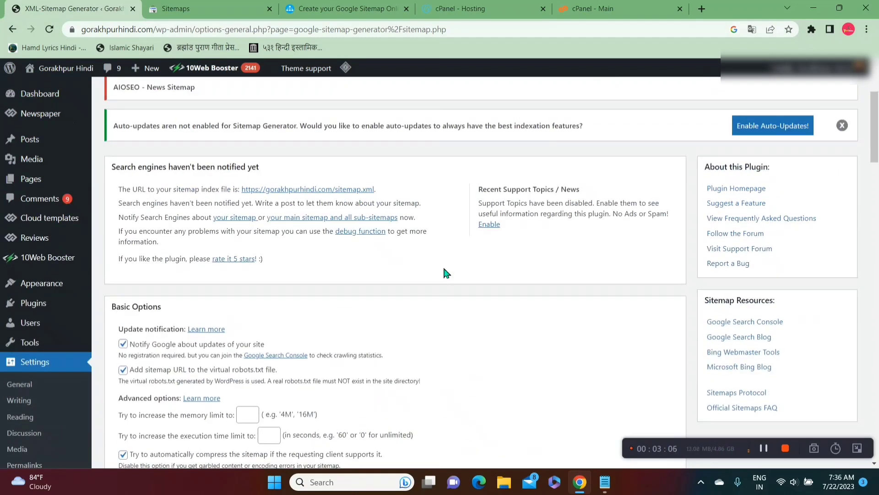
Step: Open the site's generated sitemap.xml index and copy its URL
{"action": "left_click", "coordinate": [329, 235]}
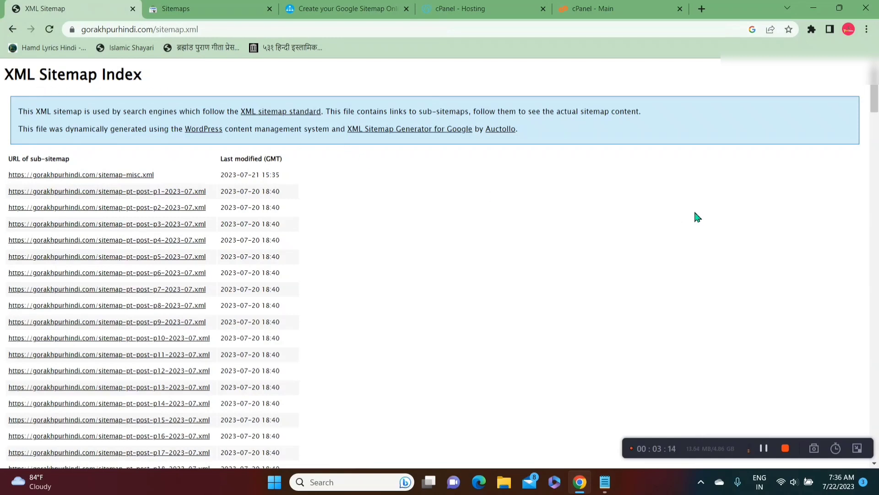
{"action": "scroll", "coordinate": [873, 101], "scroll_direction": "down", "scroll_amount": 4}
{"action": "scroll", "coordinate": [440, 264], "scroll_direction": "down", "scroll_amount": 3}
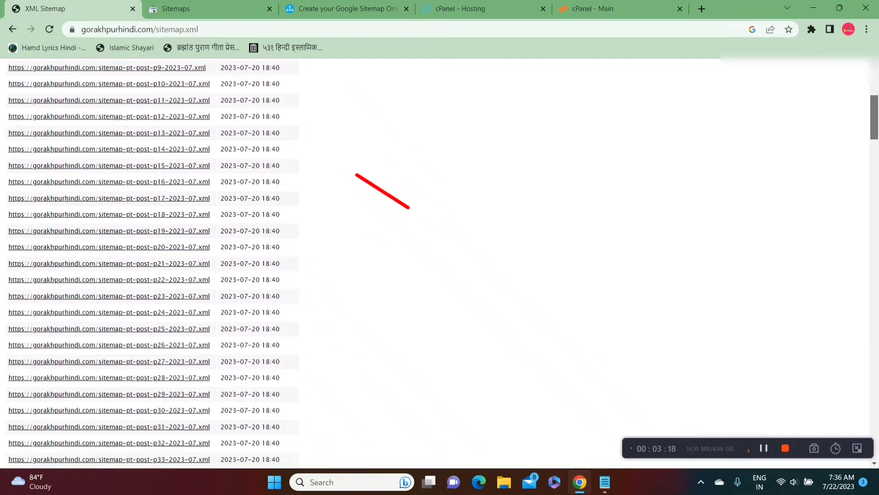
{"action": "left_click", "coordinate": [235, 32]}
{"action": "key", "text": "ctrl+c"}
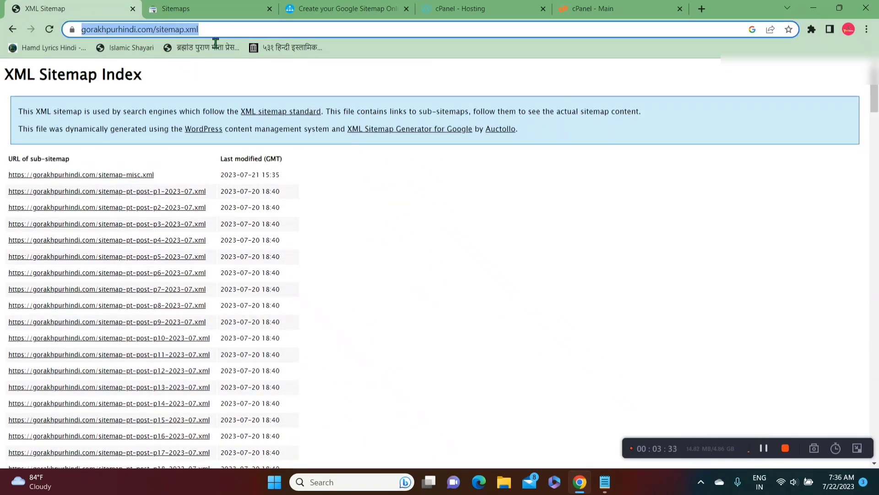
Step: Switch to the Sitemaps page of Google Search Console and paste the copied URL as the new sitemap
{"action": "left_click", "coordinate": [213, 5]}
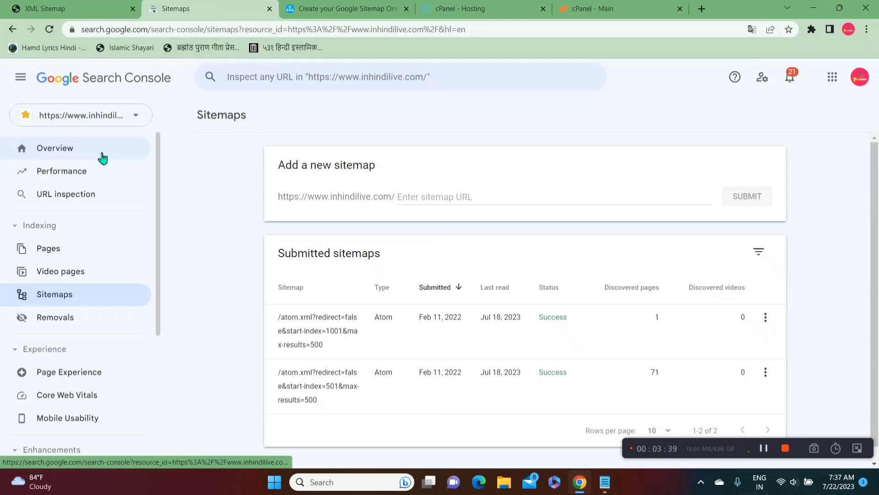
{"action": "left_click", "coordinate": [100, 154]}
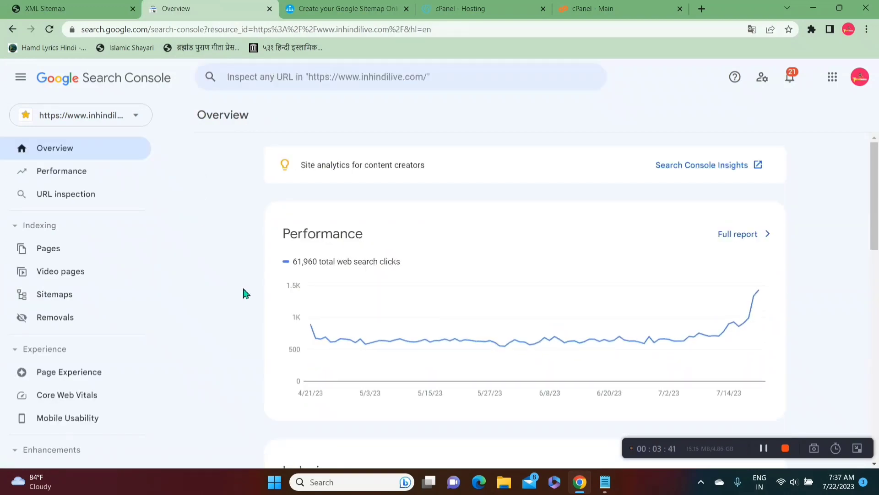
{"action": "left_click", "coordinate": [70, 297]}
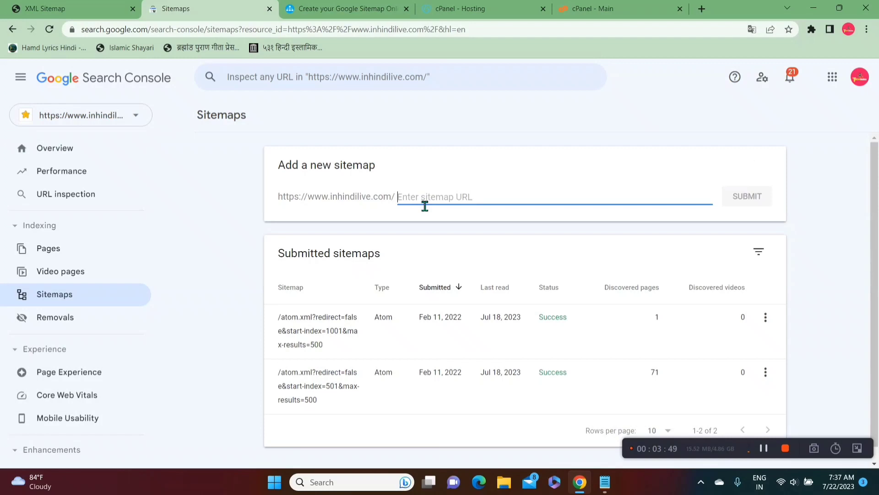
{"action": "key", "text": "ctrl+v"}
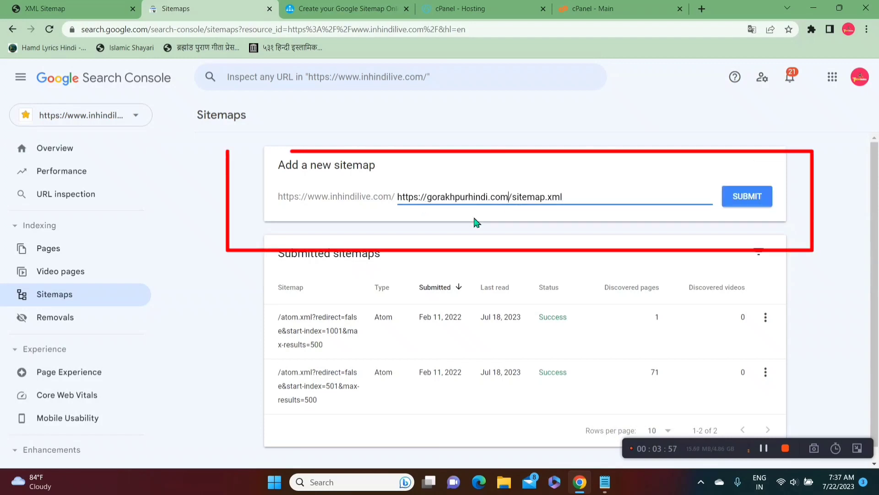
Step: Remove the domain part from the new sitemap URL, leaving only sitemap.xml
{"action": "key", "text": "BackSpace"}
{"action": "key", "text": "BackSpace"}
{"action": "key", "text": "BackSpace"}
{"action": "key", "text": "BackSpace"}
{"action": "key", "text": "BackSpace"}
{"action": "key", "text": "BackSpace"}
{"action": "key", "text": "BackSpace"}
{"action": "key", "text": "BackSpace"}
{"action": "key", "text": "BackSpace"}
{"action": "key", "text": "BackSpace"}
{"action": "key", "text": "BackSpace"}
{"action": "key", "text": "BackSpace"}
{"action": "key", "text": "BackSpace"}
{"action": "key", "text": "BackSpace"}
{"action": "key", "text": "BackSpace"}
{"action": "key", "text": "BackSpace"}
{"action": "key", "text": "BackSpace"}
{"action": "key", "text": "BackSpace"}
{"action": "key", "text": "BackSpace"}
{"action": "key", "text": "BackSpace"}
{"action": "key", "text": "BackSpace"}
{"action": "key", "text": "BackSpace"}
{"action": "key", "text": "BackSpace"}
{"action": "key", "text": "BackSpace"}
{"action": "key", "text": "BackSpace"}
{"action": "key", "text": "BackSpace"}
{"action": "key", "text": "BackSpace"}
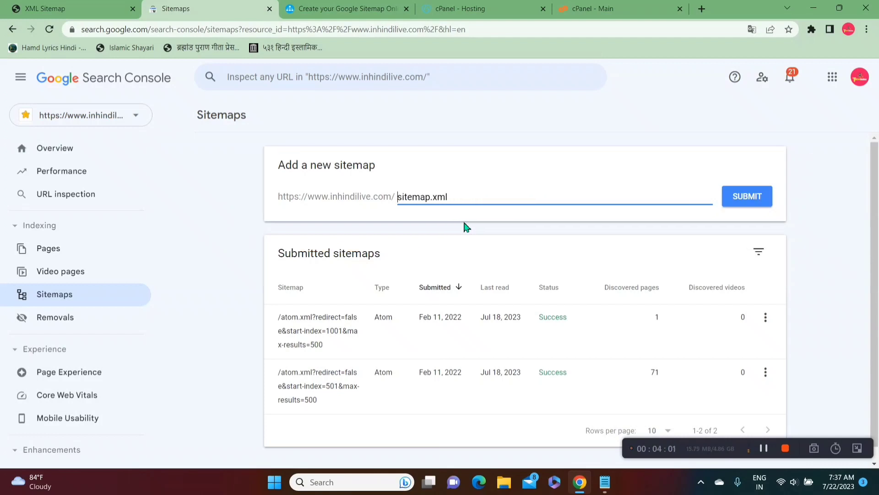
Step: Submit the sitemap.xml entry to Search Console and dismiss the confirmation message
{"action": "left_click_drag", "start_coordinate": [277, 201], "coordinate": [403, 204]}
{"action": "left_click", "coordinate": [315, 206]}
{"action": "left_click", "coordinate": [403, 205]}
{"action": "left_click_drag", "start_coordinate": [272, 194], "coordinate": [448, 204]}
{"action": "left_click", "coordinate": [757, 206]}
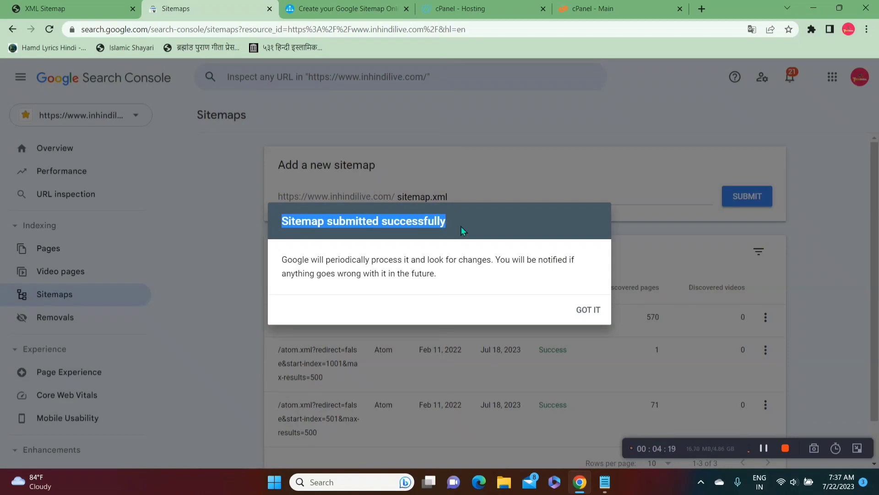
{"action": "left_click", "coordinate": [586, 311]}
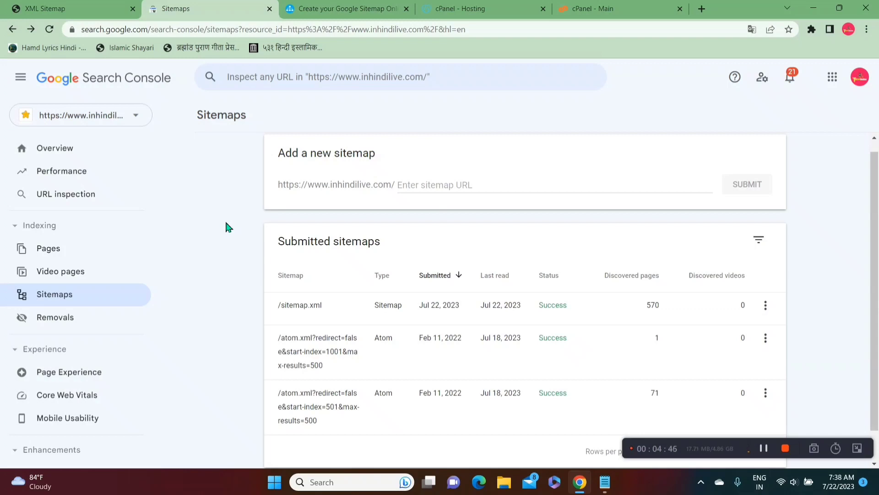
{"action": "scroll", "coordinate": [228, 227], "scroll_direction": "up", "scroll_amount": 1}
{"action": "scroll", "coordinate": [226, 223], "scroll_direction": "down", "scroll_amount": 1}
{"action": "scroll", "coordinate": [226, 223], "scroll_direction": "up", "scroll_amount": 1}
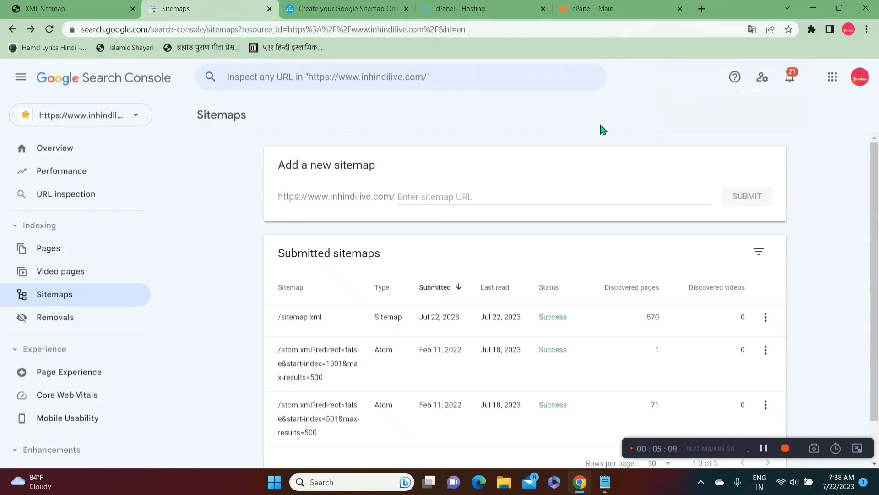
Step: Search Google for "xml sitemap generator" in a new browser tab
{"action": "left_click", "coordinate": [702, 10]}
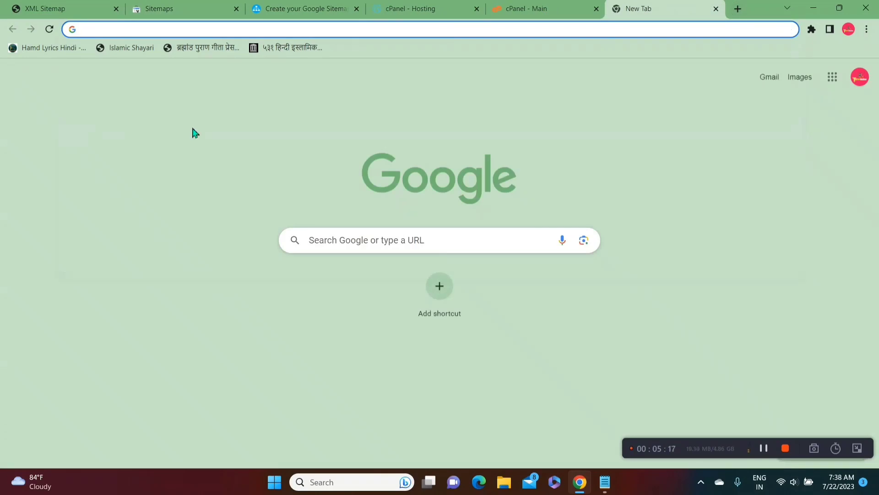
{"action": "type", "text": "XML"}
{"action": "key", "text": "Return"}
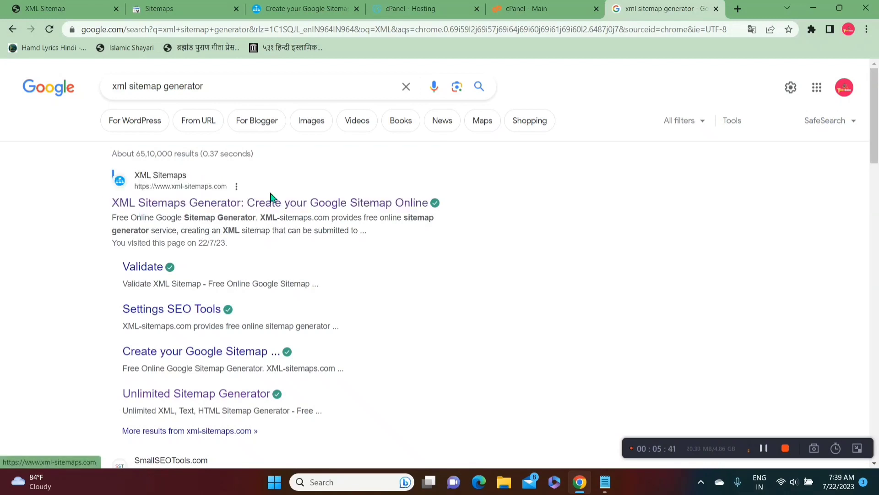
Step: Open the XML Sitemaps Generator site (xml-sitemaps.com) from the search results
{"action": "left_click_drag", "start_coordinate": [112, 201], "coordinate": [291, 202]}
{"action": "left_click", "coordinate": [497, 222]}
{"action": "scroll", "coordinate": [497, 222], "scroll_direction": "down", "scroll_amount": 1}
{"action": "scroll", "coordinate": [497, 222], "scroll_direction": "up", "scroll_amount": 1}
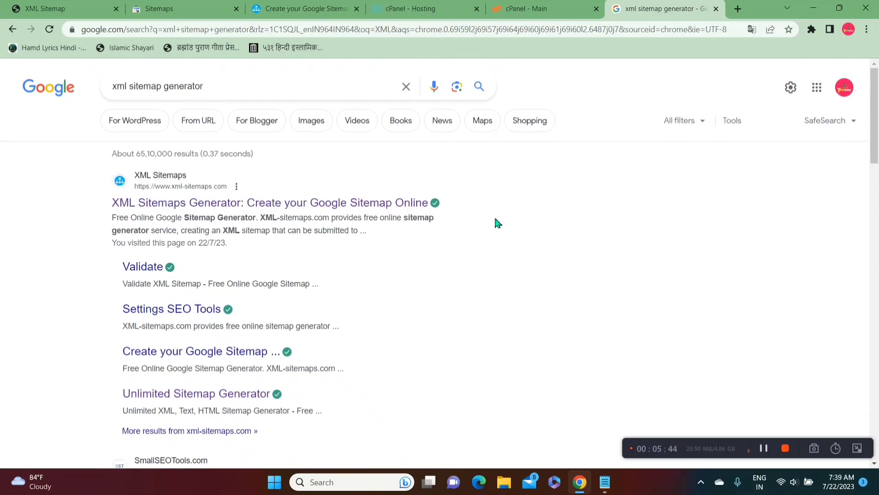
{"action": "left_click", "coordinate": [257, 208]}
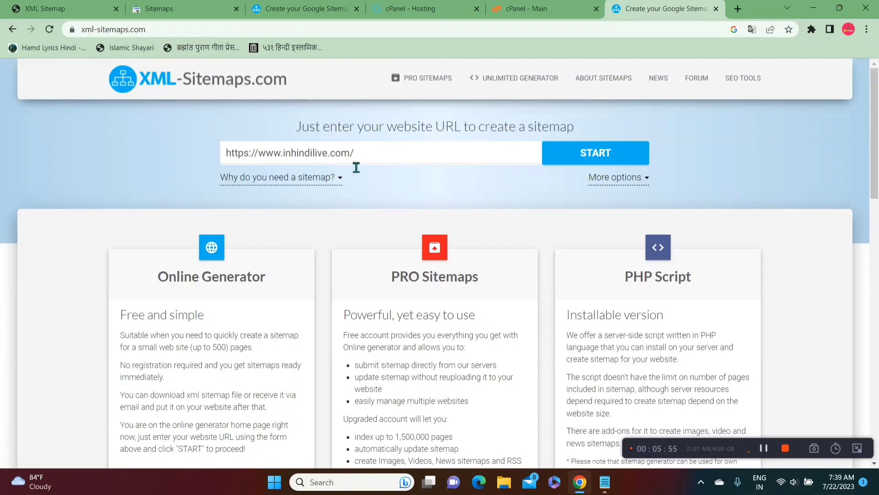
{"action": "left_click_drag", "start_coordinate": [372, 166], "coordinate": [231, 172]}
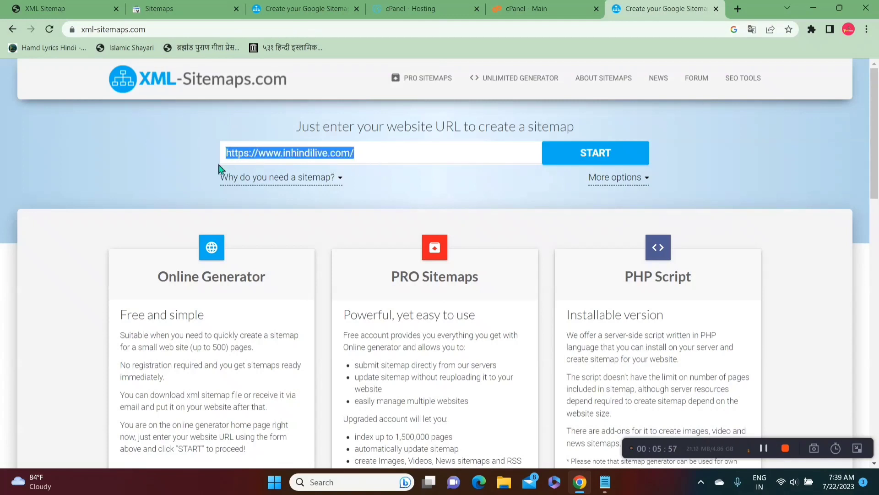
{"action": "left_click", "coordinate": [219, 168]}
{"action": "left_click", "coordinate": [581, 157]}
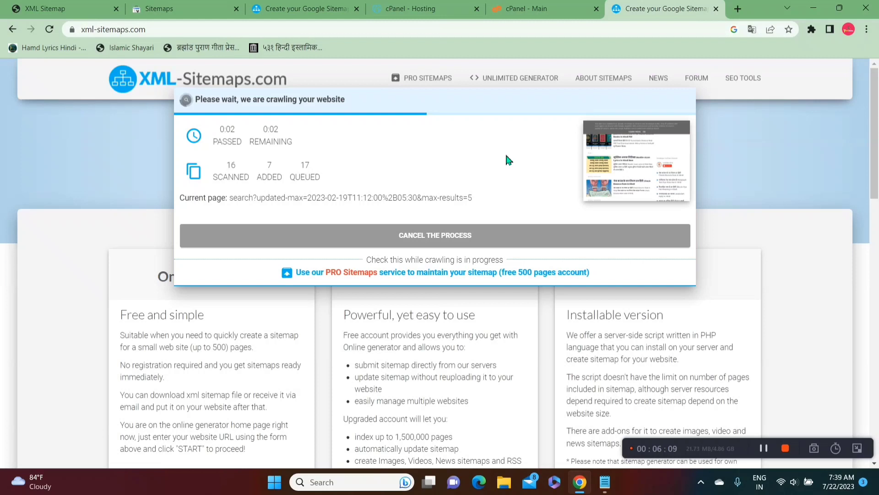
Step: Switch to the browser tab with the completed crawl and open its sitemap details
{"action": "left_click", "coordinate": [303, 9]}
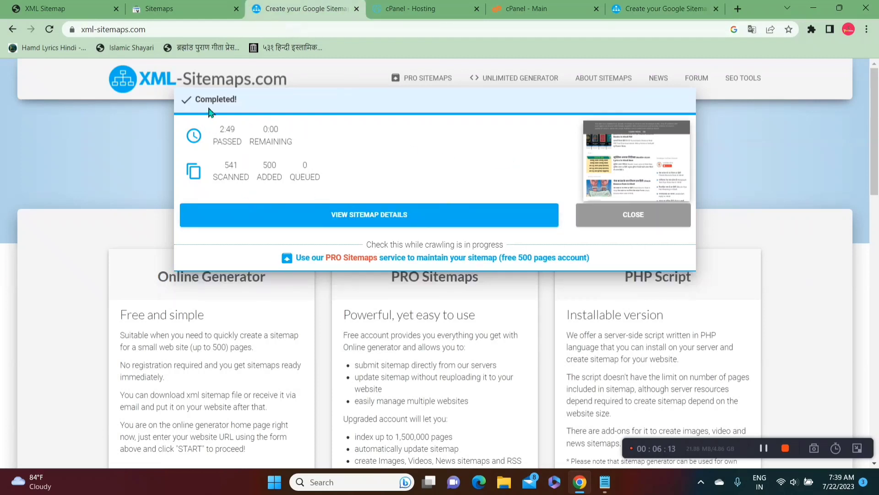
{"action": "left_click_drag", "start_coordinate": [197, 102], "coordinate": [249, 97]}
{"action": "left_click", "coordinate": [250, 97]}
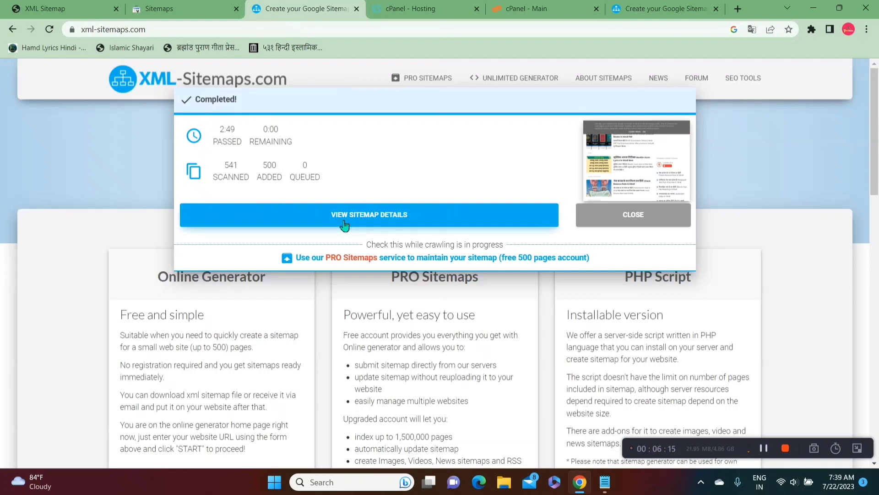
{"action": "left_click", "coordinate": [400, 219]}
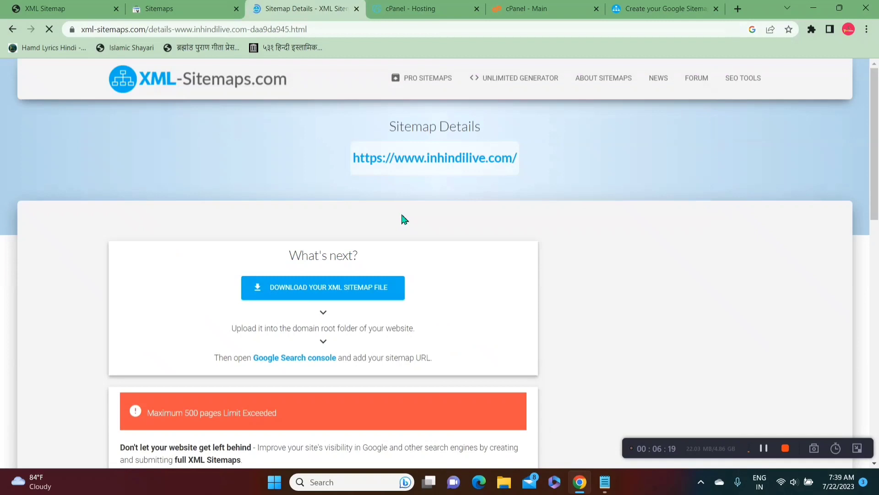
Step: Examine the What's next instructions for downloading the XML sitemap file and uploading it to the domain root folder
{"action": "scroll", "coordinate": [472, 271], "scroll_direction": "down", "scroll_amount": 1}
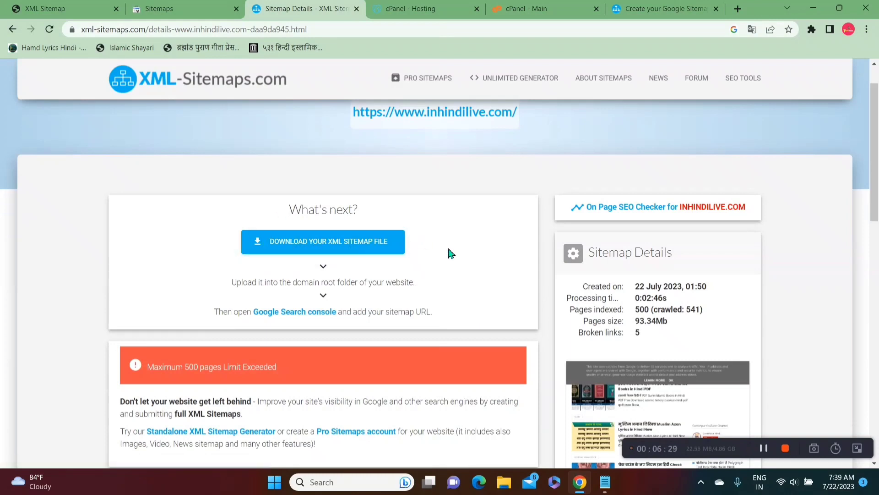
{"action": "left_click_drag", "start_coordinate": [231, 282], "coordinate": [366, 292]}
{"action": "left_click", "coordinate": [367, 290]}
{"action": "left_click", "coordinate": [300, 292]}
{"action": "left_click", "coordinate": [367, 291]}
{"action": "left_click", "coordinate": [303, 292]}
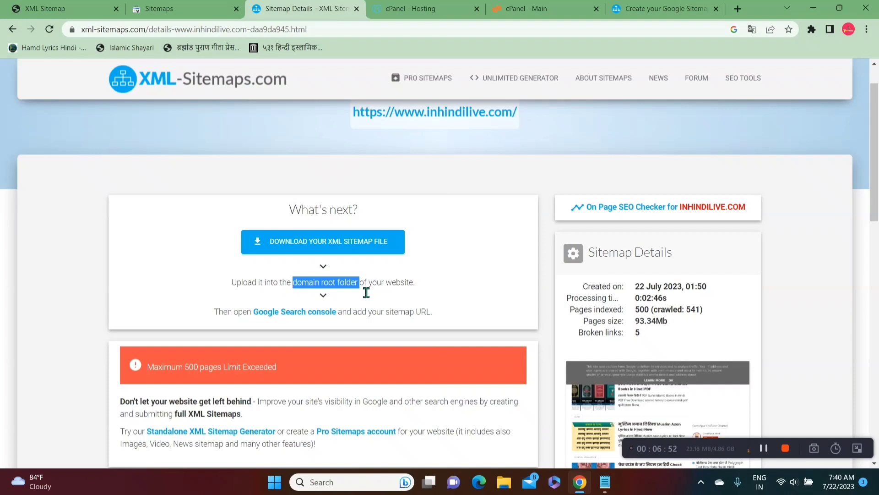
{"action": "left_click", "coordinate": [367, 292]}
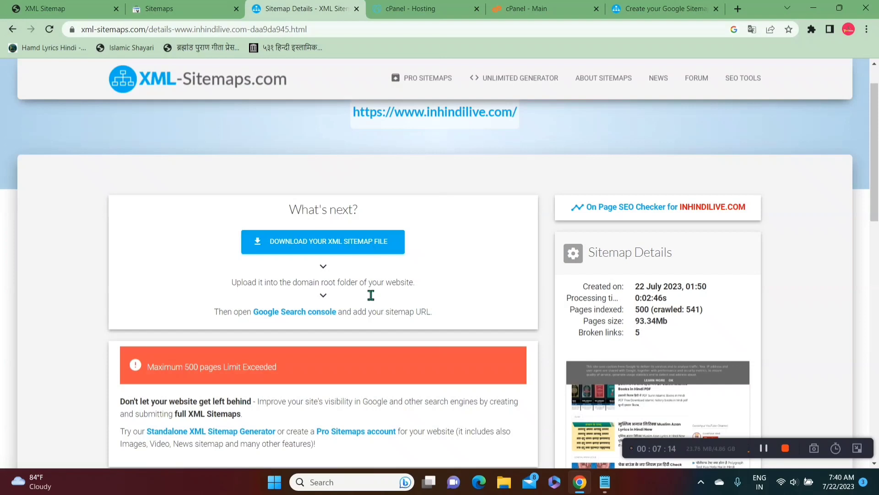
{"action": "left_click_drag", "start_coordinate": [293, 294], "coordinate": [371, 294]}
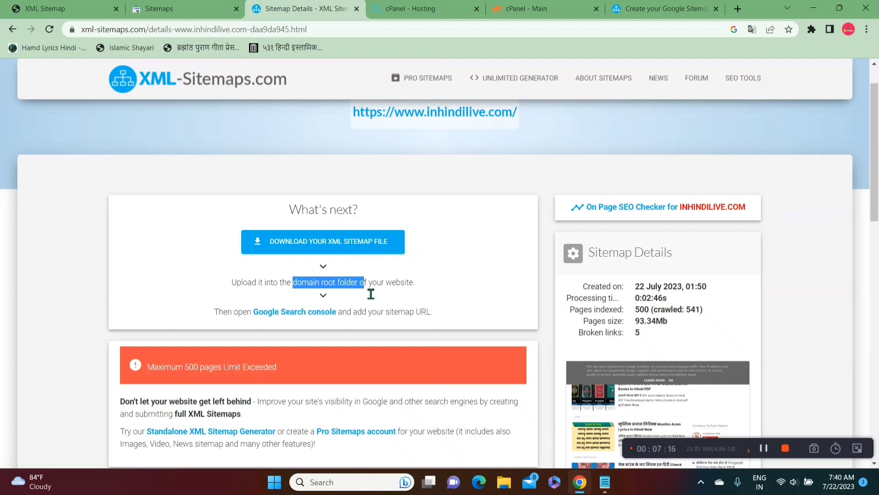
{"action": "left_click", "coordinate": [371, 294]}
{"action": "left_click_drag", "start_coordinate": [299, 289], "coordinate": [363, 289]}
{"action": "left_click", "coordinate": [364, 289]}
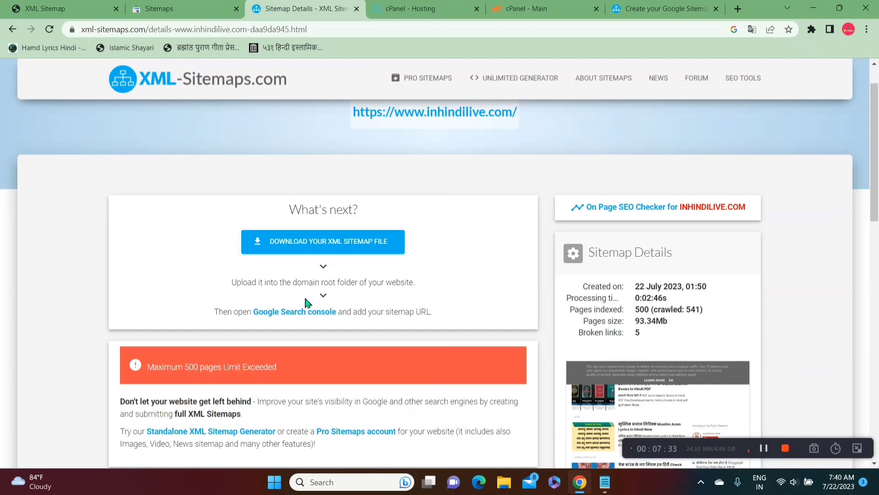
{"action": "left_click_drag", "start_coordinate": [293, 283], "coordinate": [366, 289]}
{"action": "left_click", "coordinate": [367, 289]}
Step: Switch to cPanel and open the File Manager's upload page for the public_html folder
{"action": "left_click", "coordinate": [529, 8]}
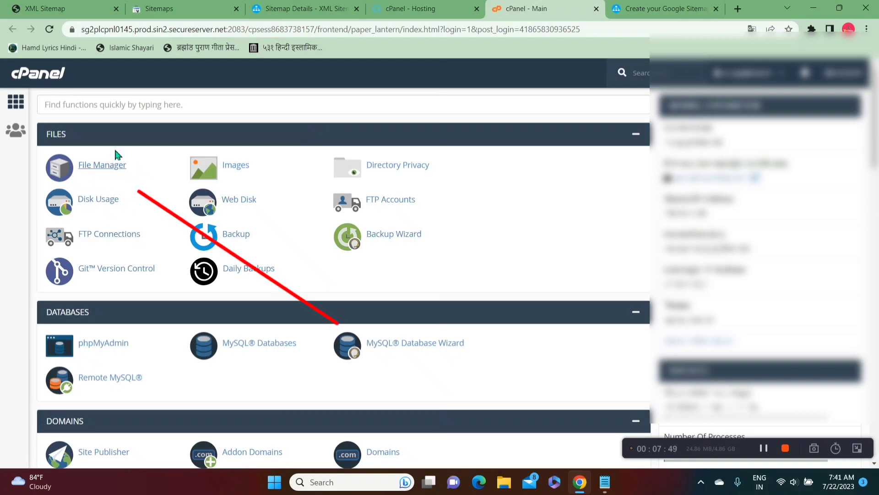
{"action": "left_click", "coordinate": [98, 172]}
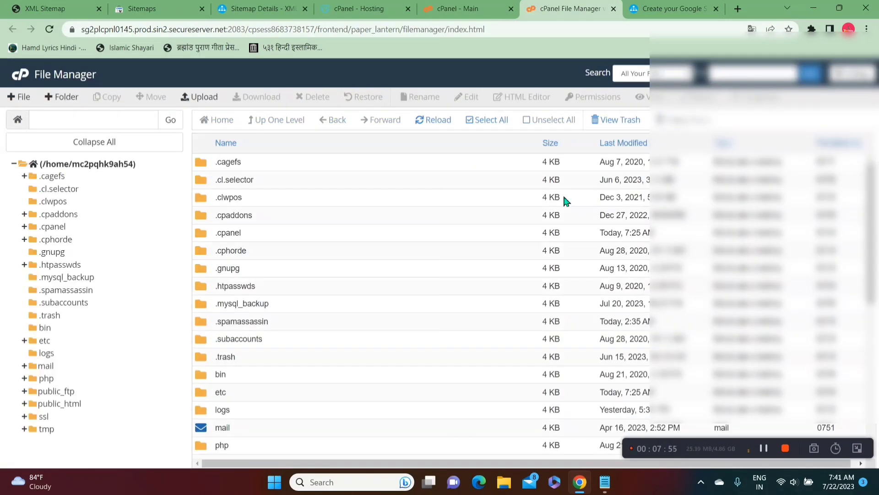
{"action": "left_click", "coordinate": [69, 404]}
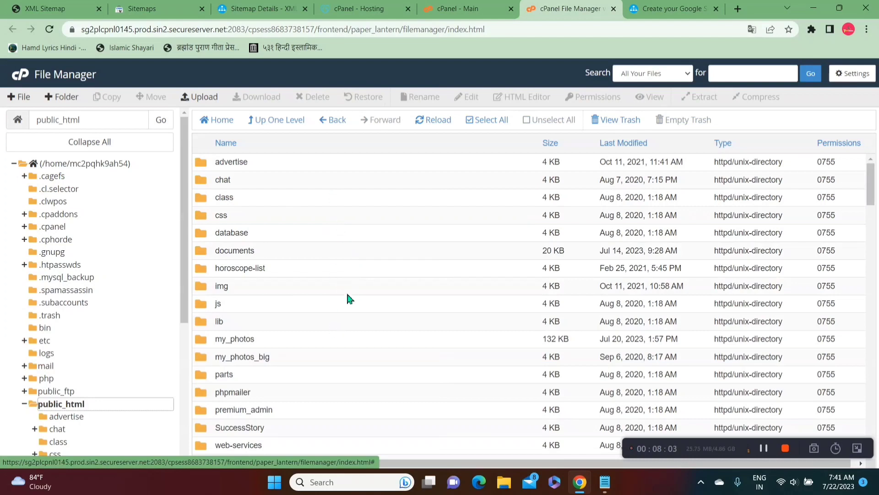
{"action": "mouse_move", "coordinate": [872, 187]}
{"action": "left_mouse_down"}
{"action": "mouse_move", "coordinate": [874, 334]}
{"action": "mouse_move", "coordinate": [873, 181]}
{"action": "left_mouse_up"}
{"action": "left_click", "coordinate": [200, 101]}
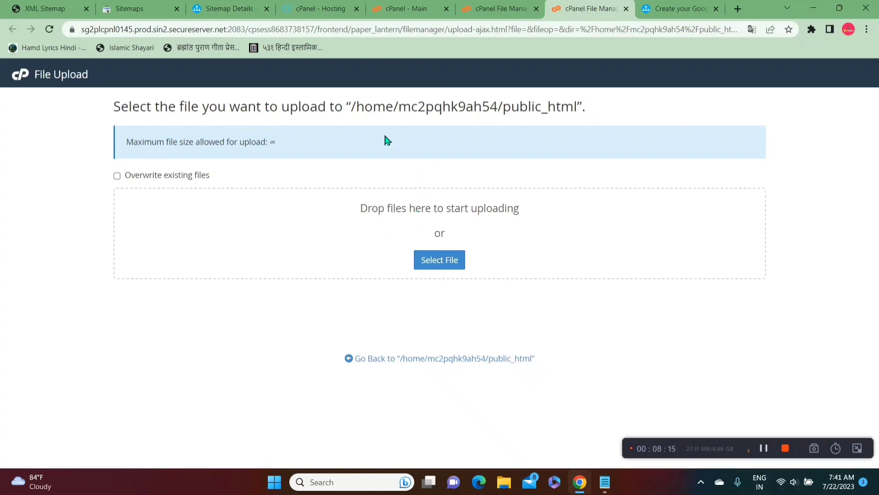
Step: Compare the sitemap download option on the details page with the cPanel file upload page
{"action": "left_click", "coordinate": [247, 9]}
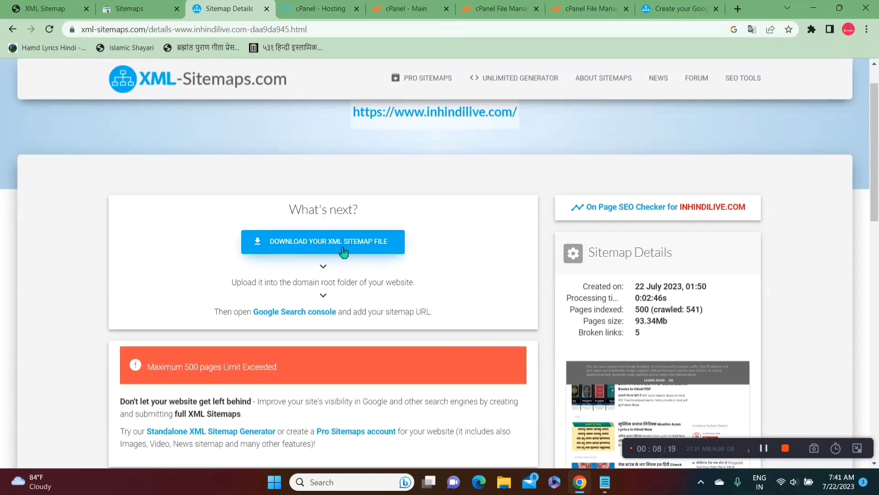
{"action": "left_click", "coordinate": [590, 8]}
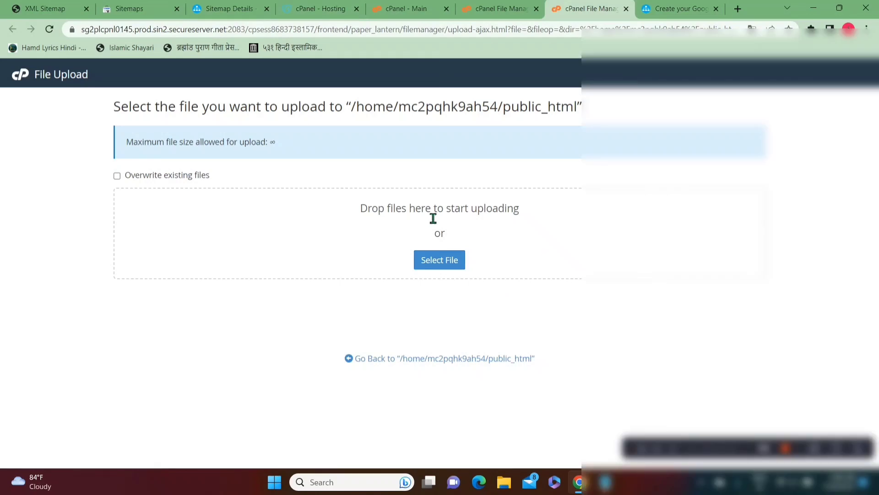
{"action": "left_click", "coordinate": [320, 6]}
{"action": "left_click", "coordinate": [227, 8]}
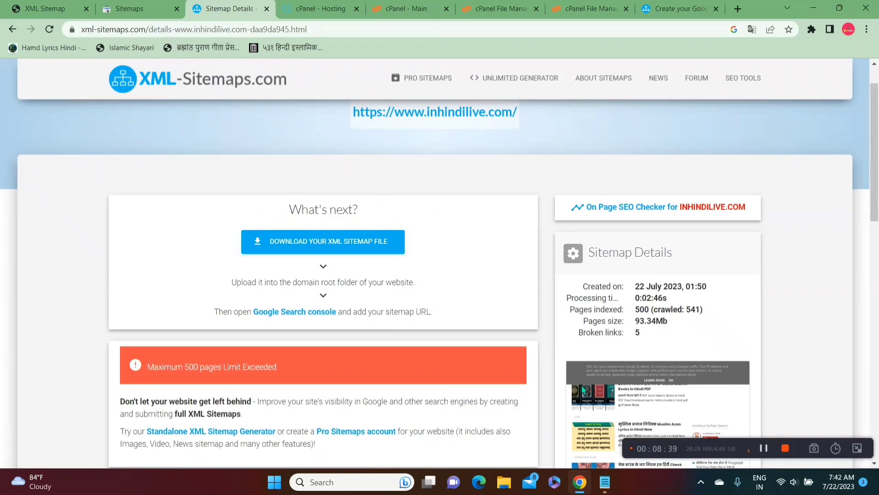
{"action": "left_click", "coordinate": [605, 486]}
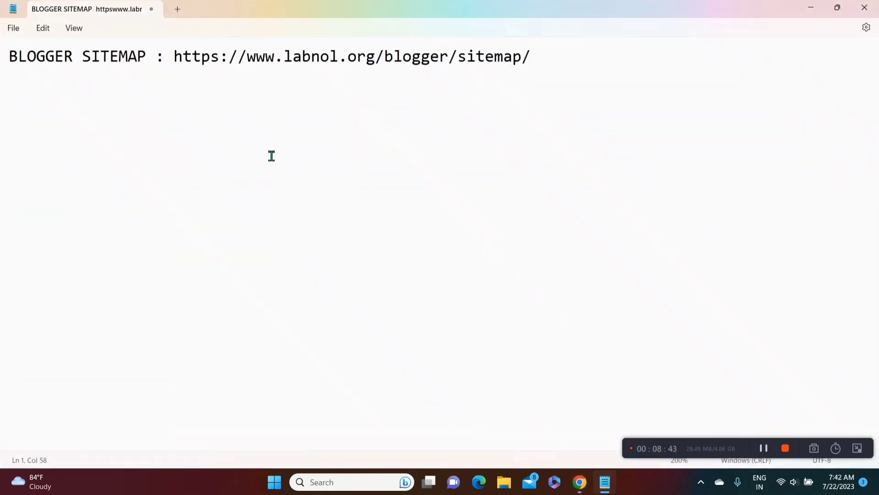
{"action": "mouse_move", "coordinate": [174, 58]}
{"action": "left_mouse_down"}
{"action": "mouse_move", "coordinate": [183, 65]}
{"action": "mouse_move", "coordinate": [559, 67]}
{"action": "left_mouse_up"}
{"action": "key", "text": "ctrl+c"}
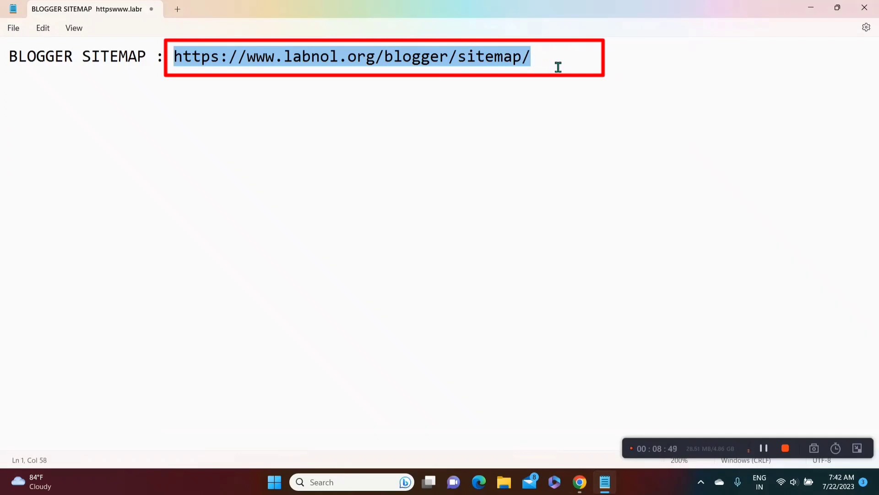
Step: Switch back to Chrome and open the copied Blogger sitemap URL in a new browser tab
{"action": "left_click", "coordinate": [579, 482]}
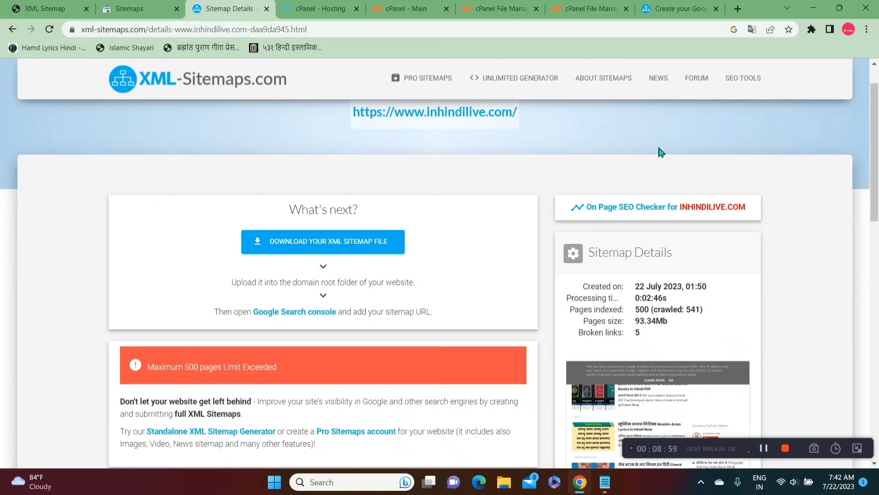
{"action": "left_click", "coordinate": [737, 9]}
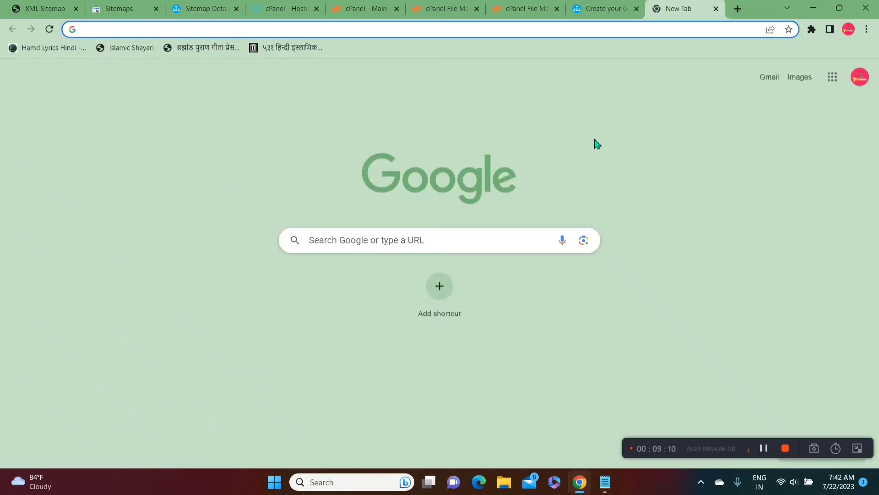
{"action": "key", "text": "ctrl+v"}
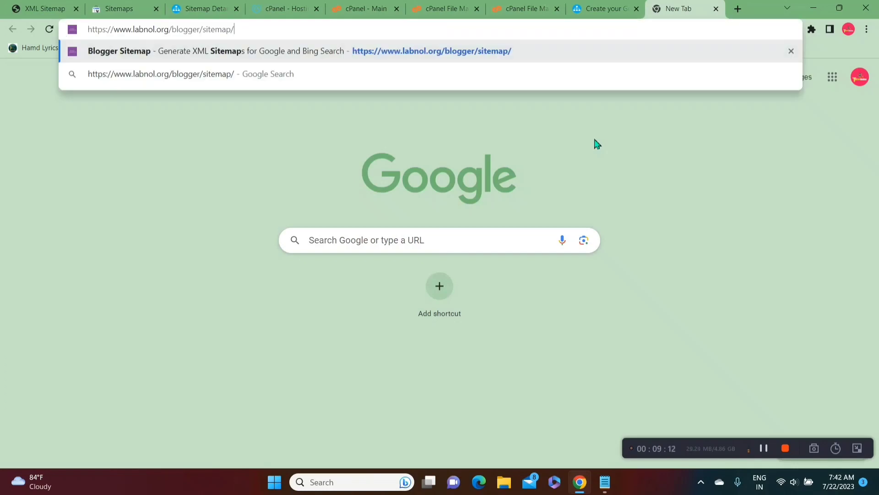
{"action": "key", "text": "Return"}
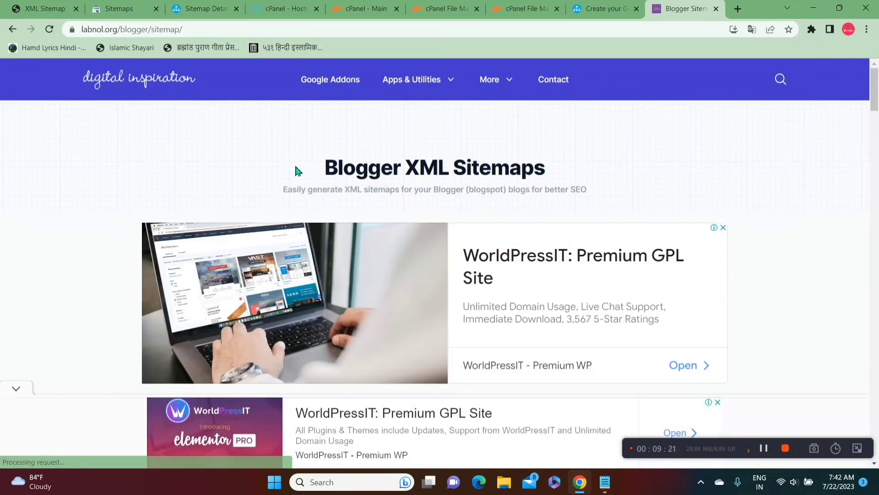
Step: Examine the Blogger XML Sitemaps page heading and the Blog URL field of its generator form
{"action": "left_click_drag", "start_coordinate": [296, 167], "coordinate": [556, 163]}
{"action": "left_click", "coordinate": [556, 163]}
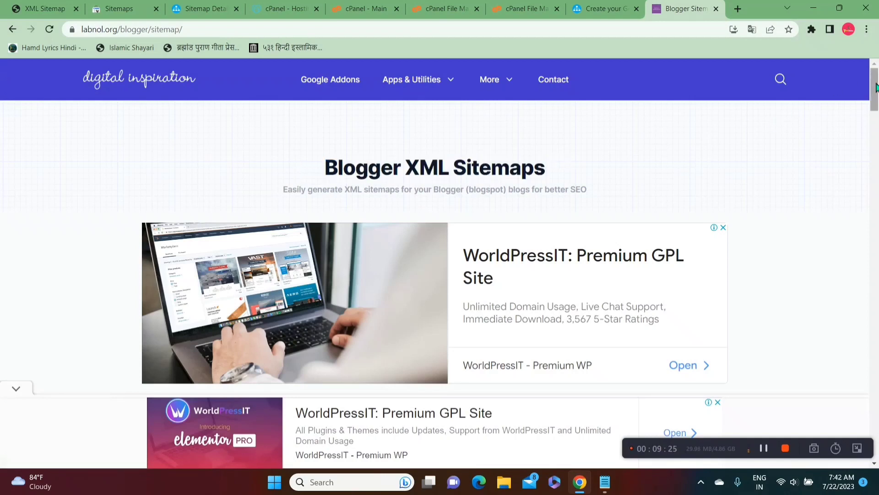
{"action": "scroll", "coordinate": [876, 87], "scroll_direction": "down", "scroll_amount": 5}
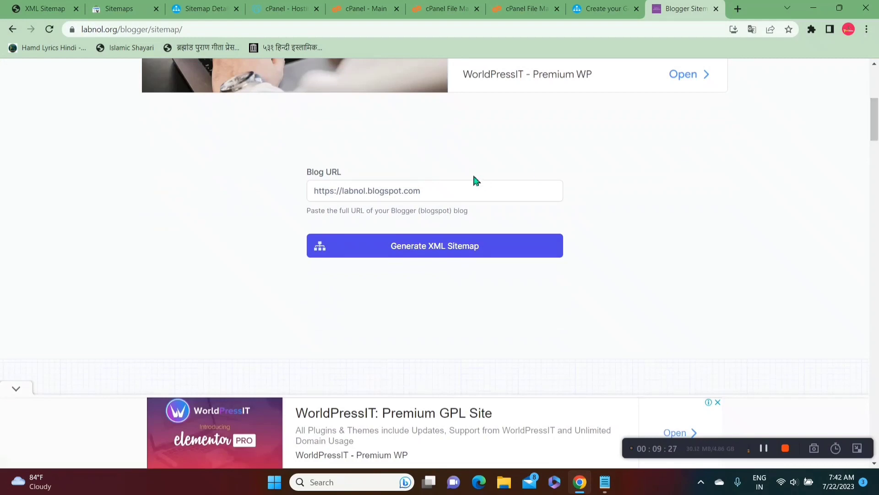
{"action": "left_click_drag", "start_coordinate": [306, 174], "coordinate": [343, 168]}
{"action": "left_click", "coordinate": [343, 169]}
{"action": "left_click", "coordinate": [277, 161]}
{"action": "left_click_drag", "start_coordinate": [294, 168], "coordinate": [361, 169]}
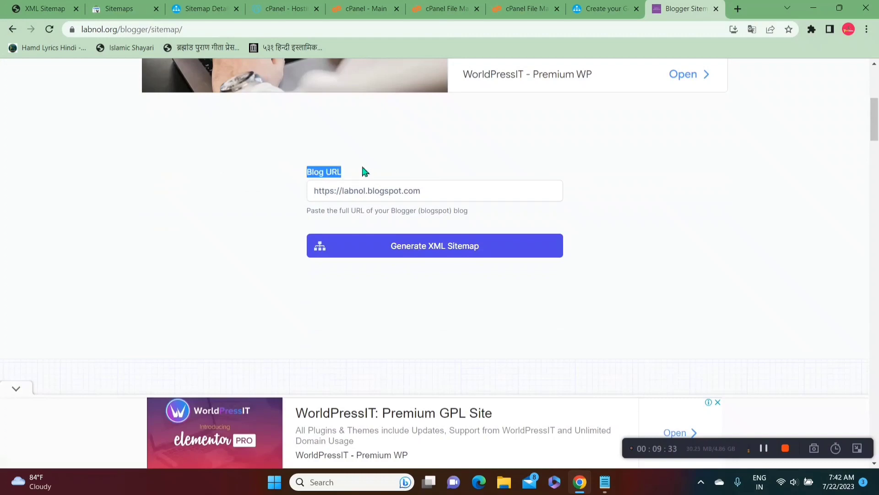
{"action": "left_click", "coordinate": [362, 169]}
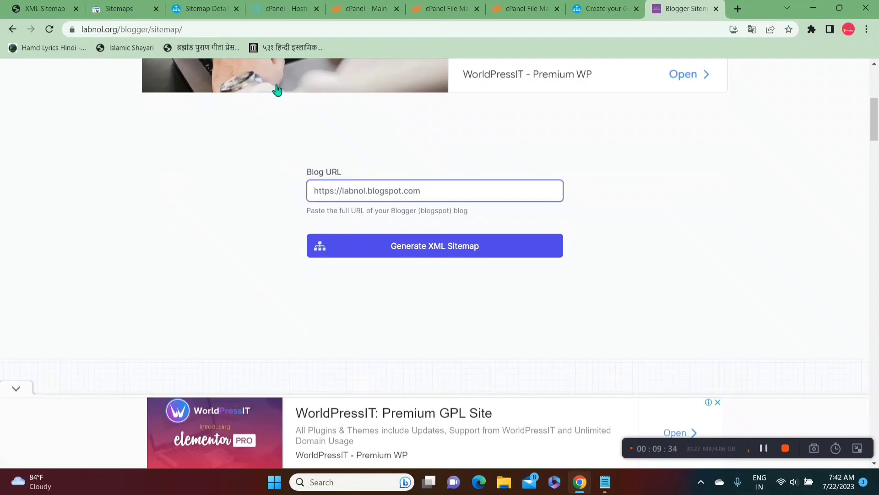
Step: Load inhindilive.com in place of the sitemap details page and copy its address
{"action": "left_click", "coordinate": [197, 6]}
{"action": "left_click", "coordinate": [209, 30]}
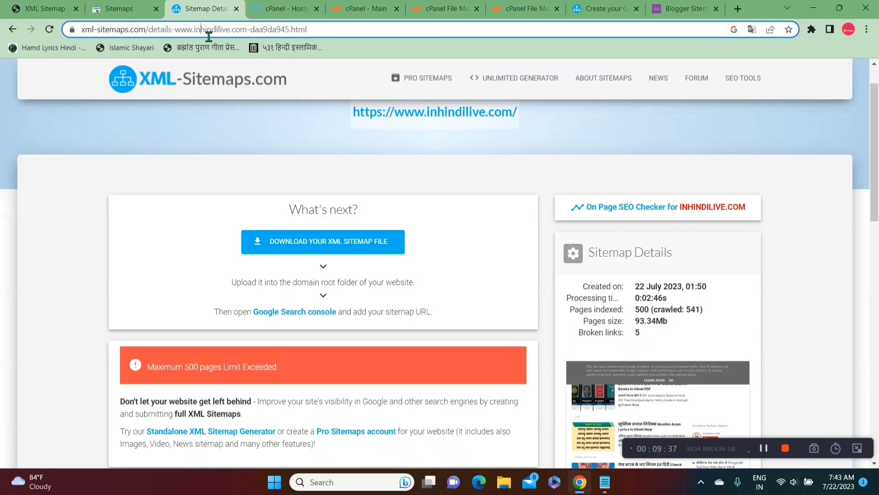
{"action": "type", "text": "in"}
{"action": "key", "text": "Return"}
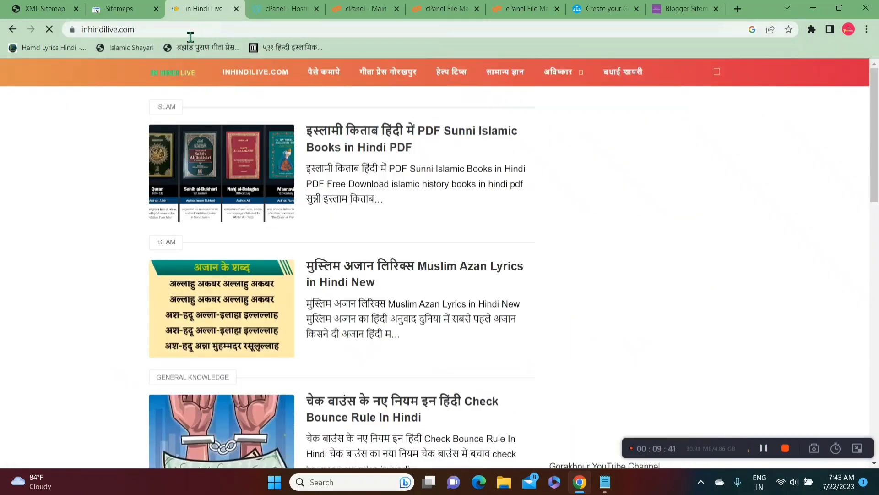
{"action": "left_click", "coordinate": [190, 37]}
{"action": "key", "text": "ctrl+c"}
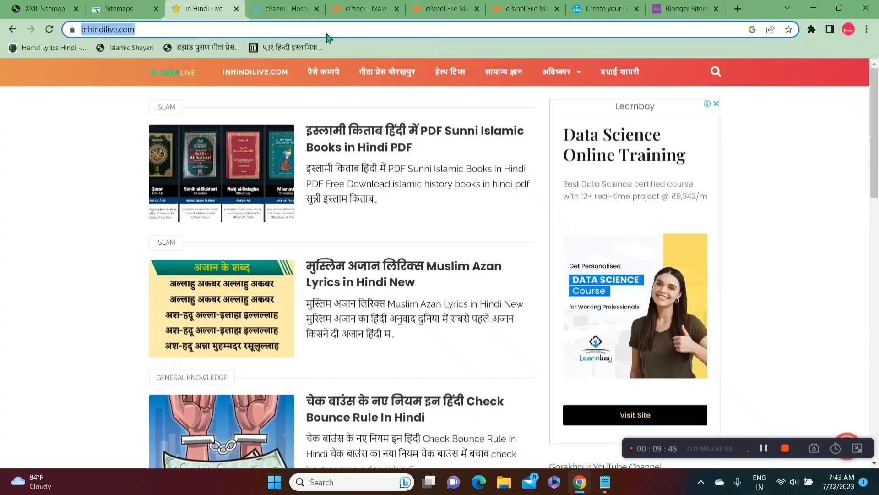
{"action": "left_click", "coordinate": [693, 6]}
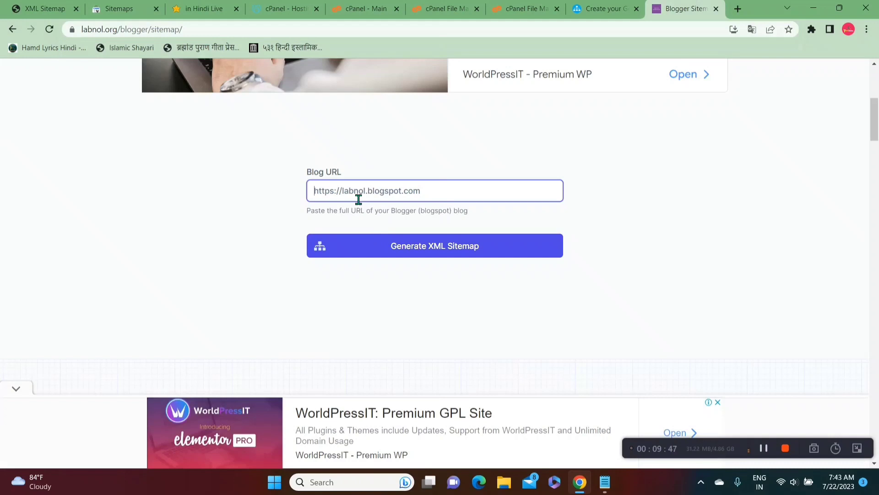
{"action": "key", "text": "ctrl+v"}
{"action": "left_click", "coordinate": [430, 254]}
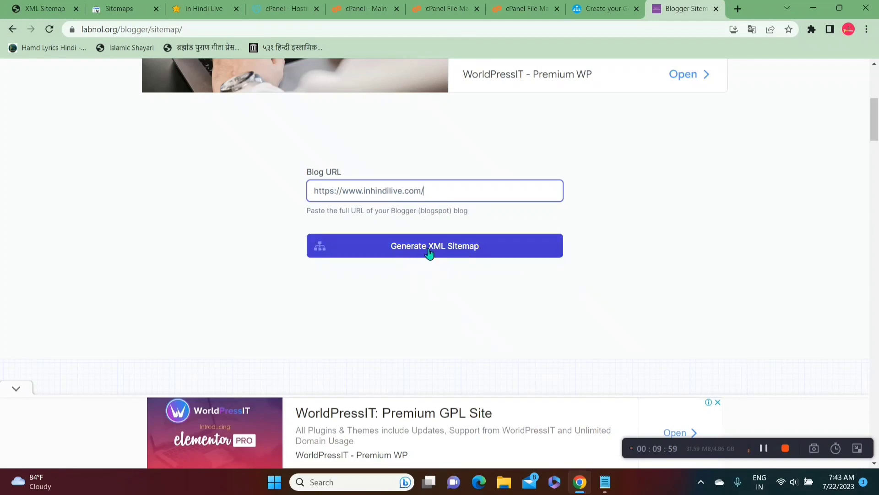
{"action": "scroll", "coordinate": [613, 250], "scroll_direction": "down", "scroll_amount": 2}
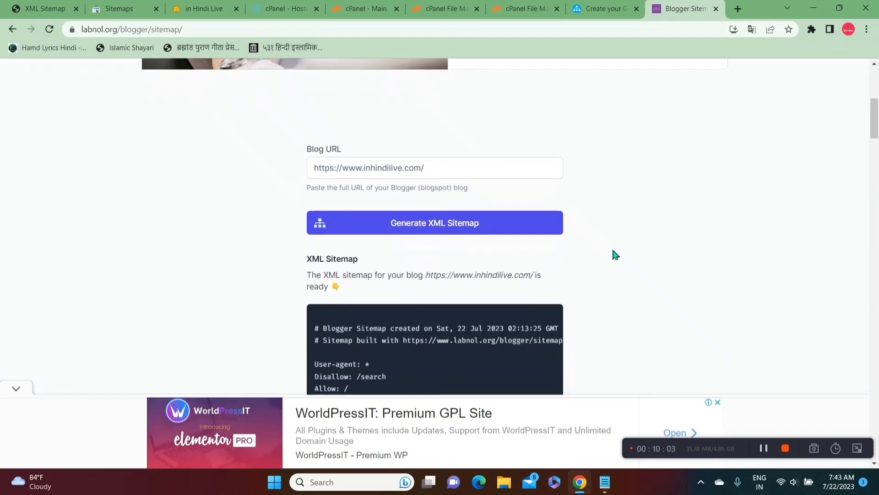
Step: Select and copy all of the generated XML sitemap code, from the header comment to the last Sitemap line
{"action": "left_click_drag", "start_coordinate": [287, 199], "coordinate": [398, 301]}
{"action": "left_click", "coordinate": [398, 302]}
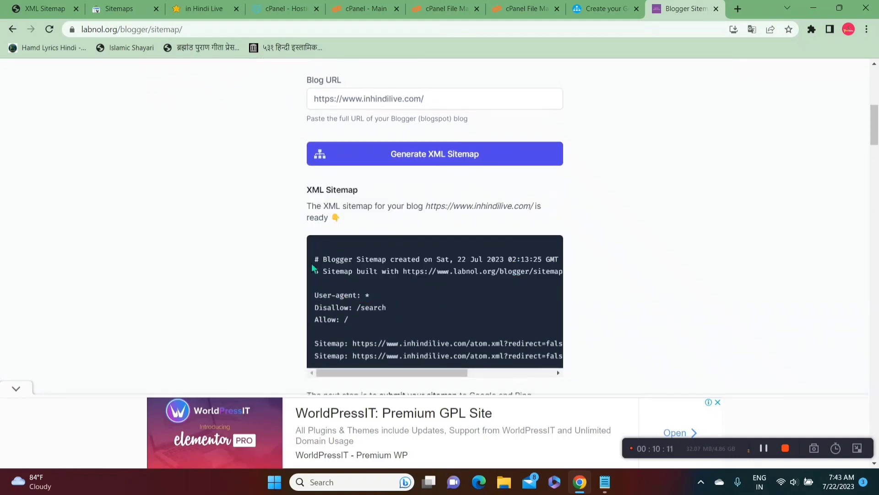
{"action": "left_click_drag", "start_coordinate": [313, 265], "coordinate": [577, 356]}
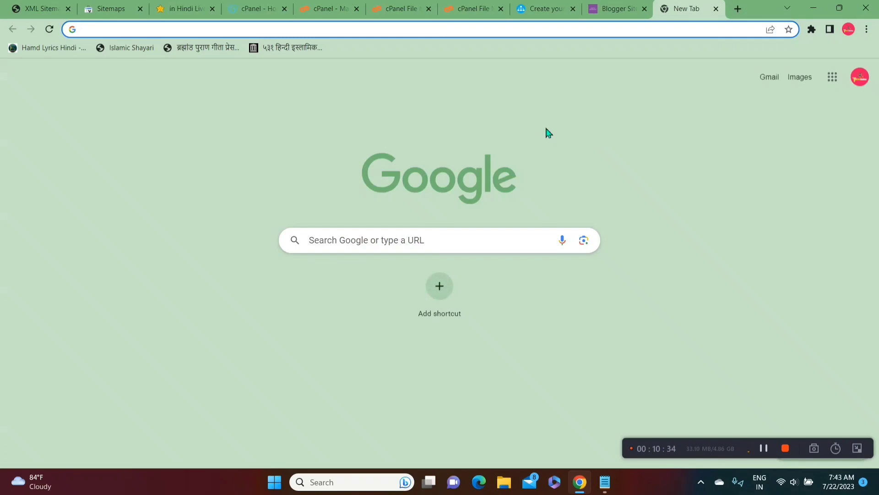
Step: Load Blogger in the new browser tab and open the settings of the in Hindi Live blog
{"action": "type", "text": "BLOG"}
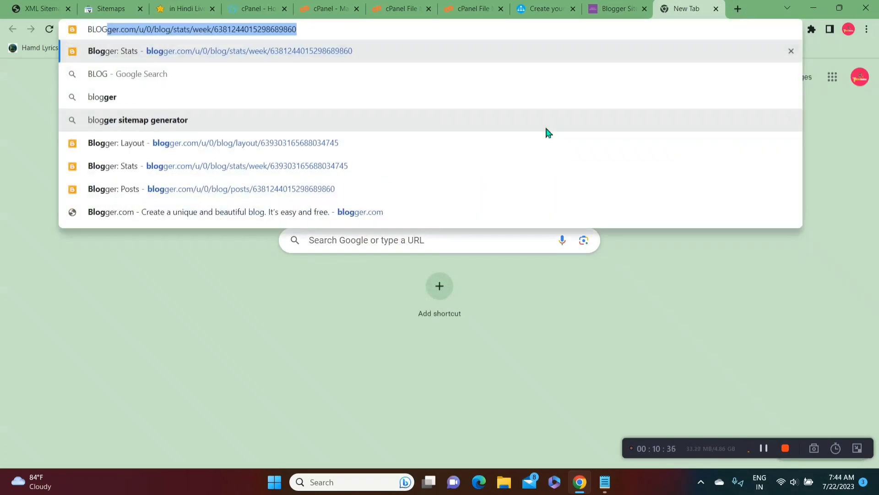
{"action": "key", "text": "Return"}
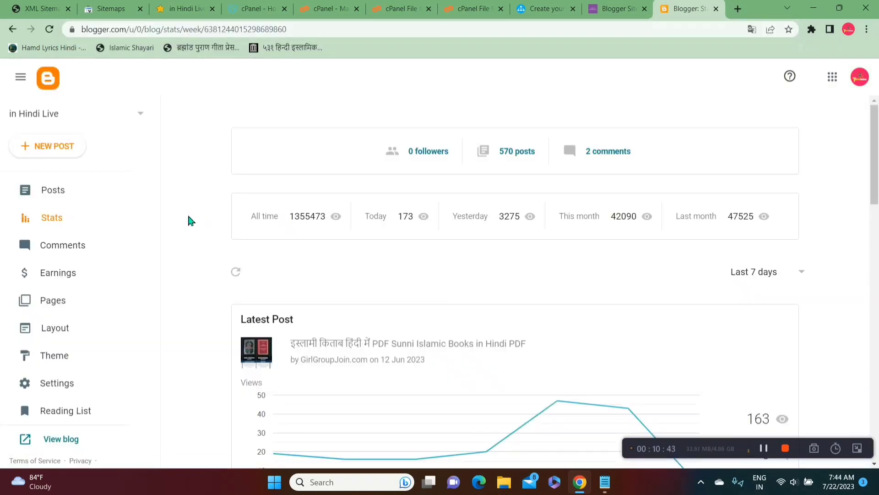
{"action": "scroll", "coordinate": [189, 220], "scroll_direction": "down", "scroll_amount": 1}
{"action": "left_click", "coordinate": [73, 381]}
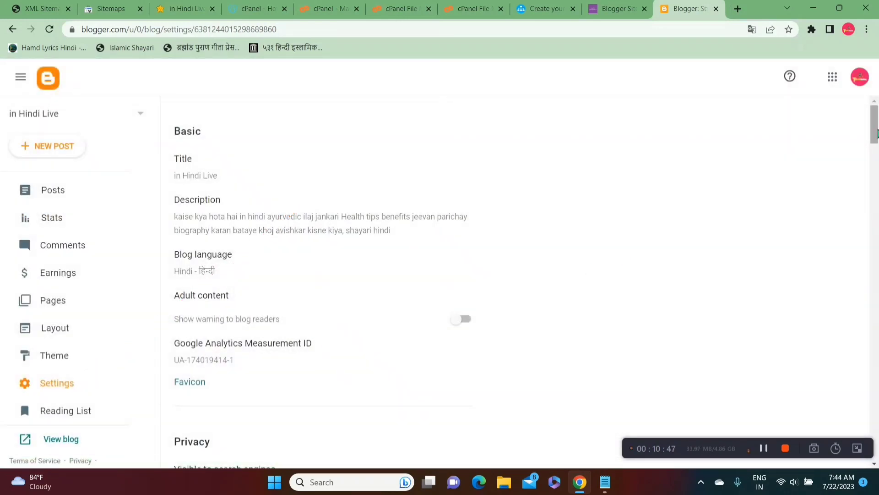
Step: Enable custom robots.txt in the blog's Crawlers and indexing settings
{"action": "left_click_drag", "start_coordinate": [877, 133], "coordinate": [877, 318]}
{"action": "scroll", "coordinate": [183, 215], "scroll_direction": "down", "scroll_amount": 10}
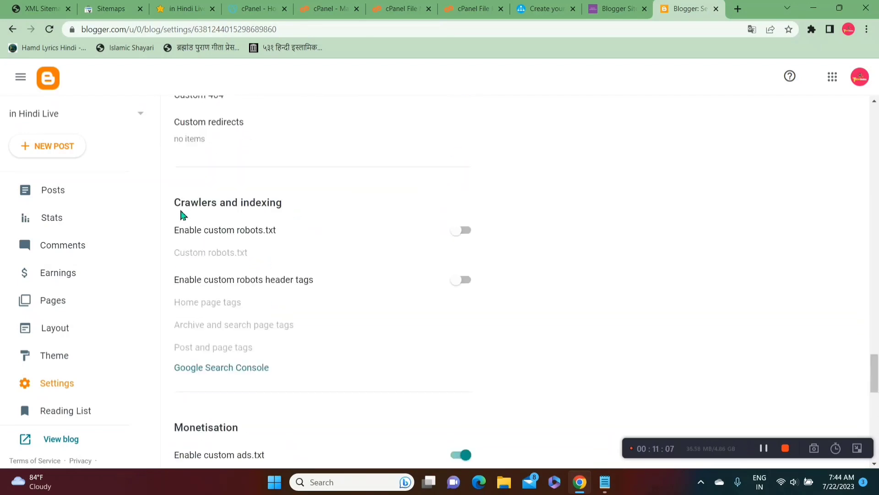
{"action": "left_click_drag", "start_coordinate": [173, 205], "coordinate": [286, 207]}
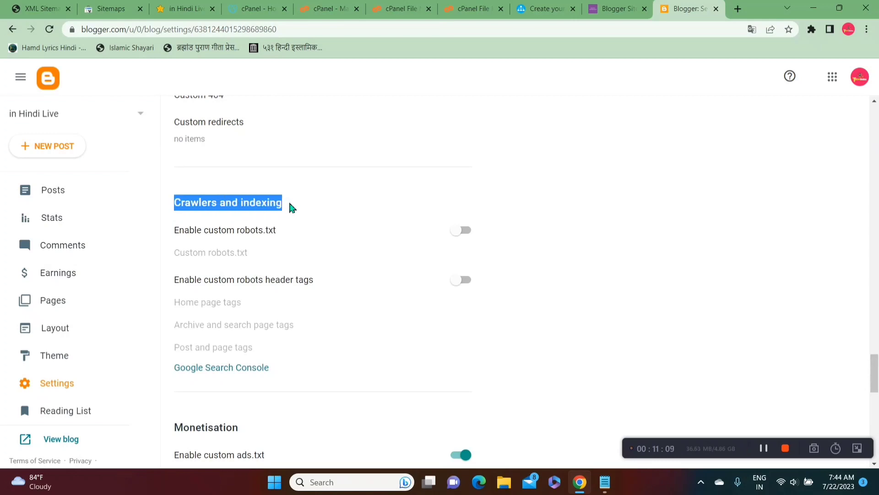
{"action": "left_click_drag", "start_coordinate": [175, 230], "coordinate": [283, 230]}
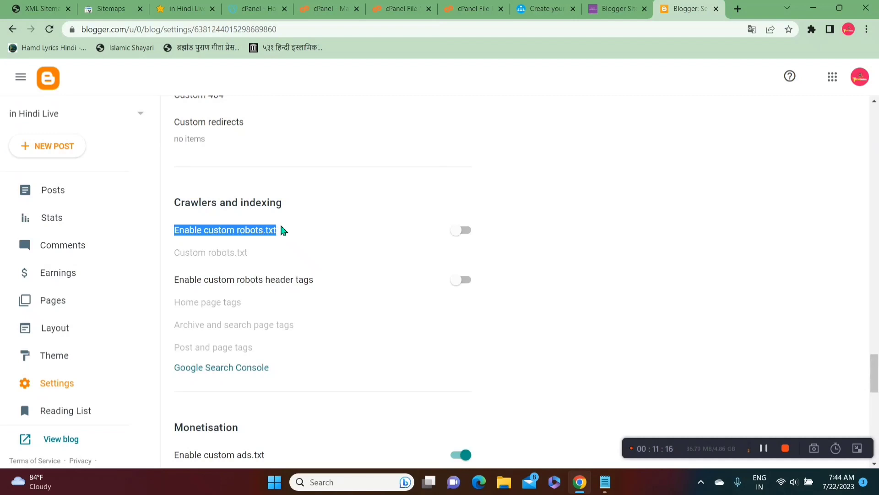
{"action": "left_click", "coordinate": [469, 231]}
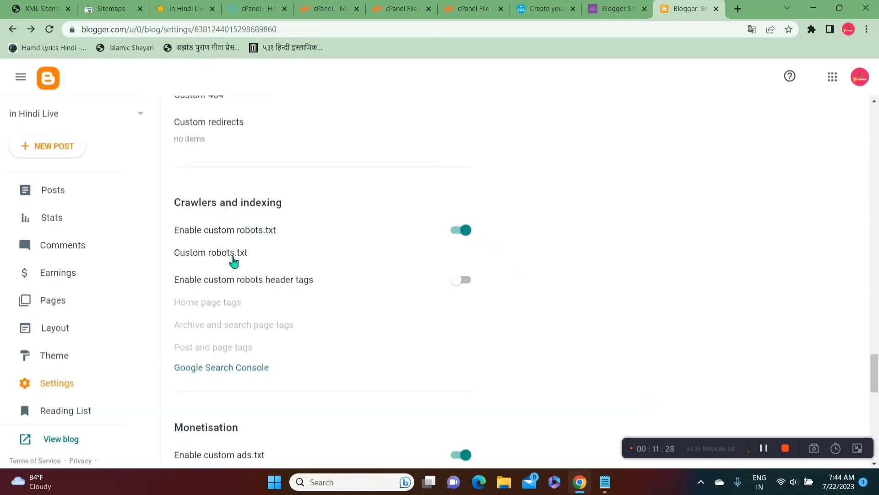
Step: Paste the copied labnol.org sitemap code as the blog's custom robots.txt and save it
{"action": "left_click", "coordinate": [233, 262]}
{"action": "left_click", "coordinate": [400, 270]}
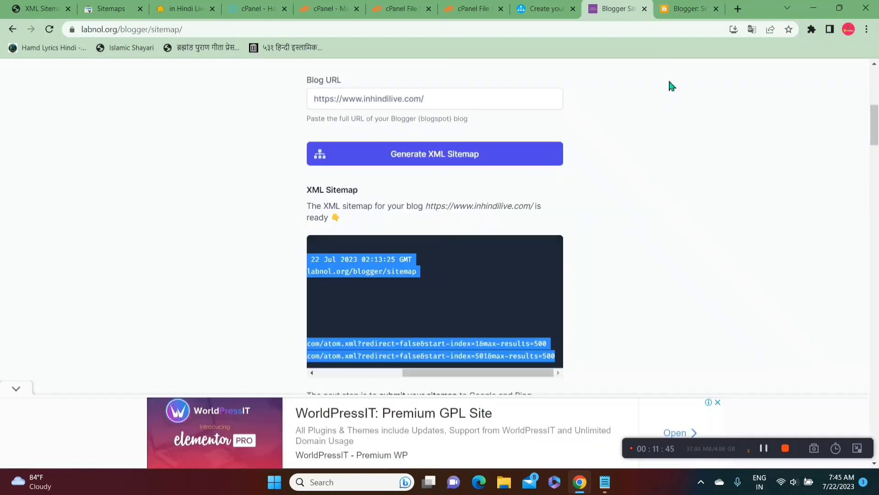
{"action": "left_click", "coordinate": [678, 7]}
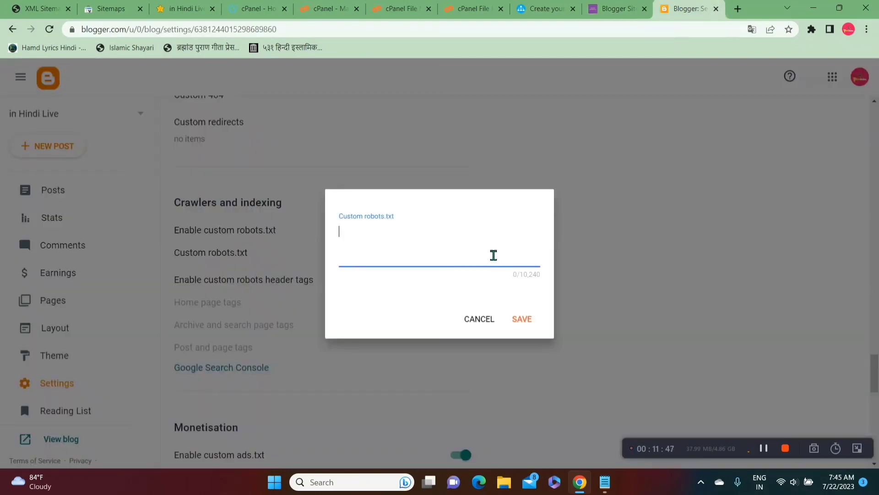
{"action": "key", "text": "ctrl+v"}
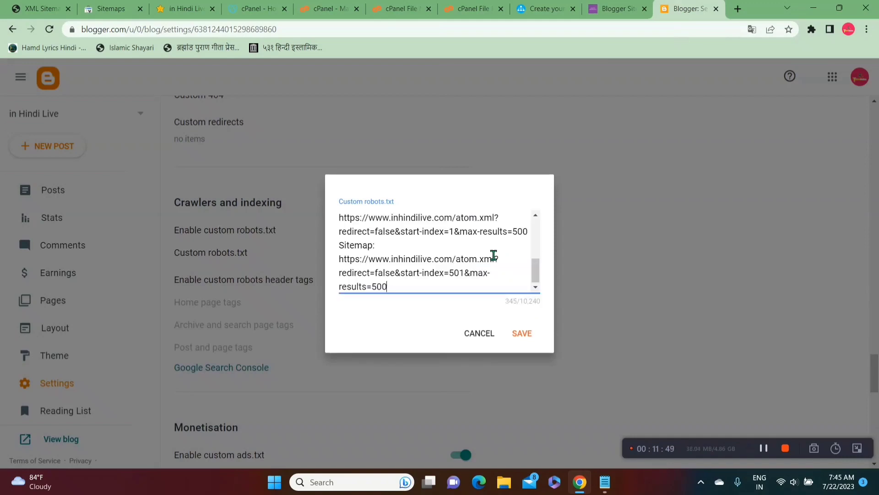
{"action": "left_click", "coordinate": [524, 341]}
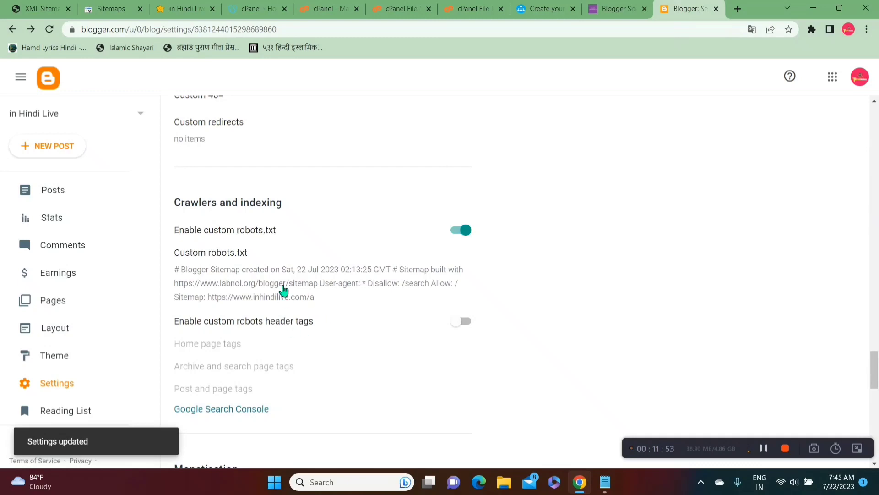
{"action": "left_click", "coordinate": [283, 289]}
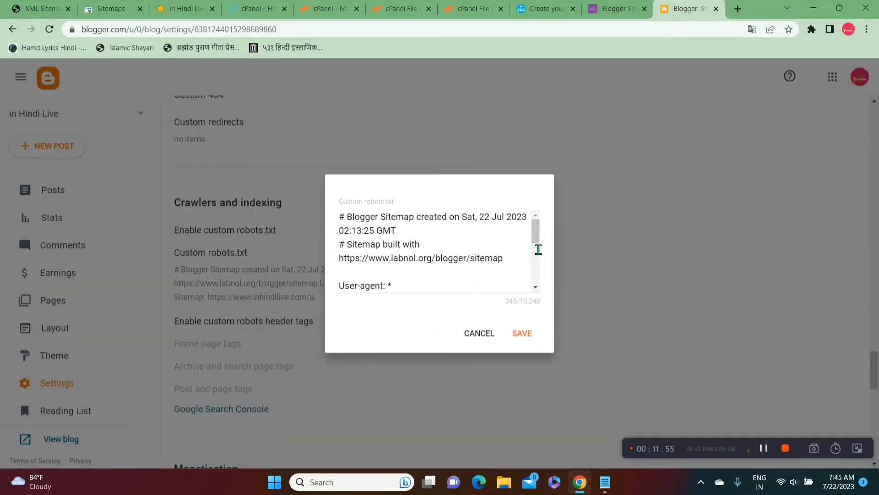
{"action": "left_click_drag", "start_coordinate": [538, 235], "coordinate": [546, 284]}
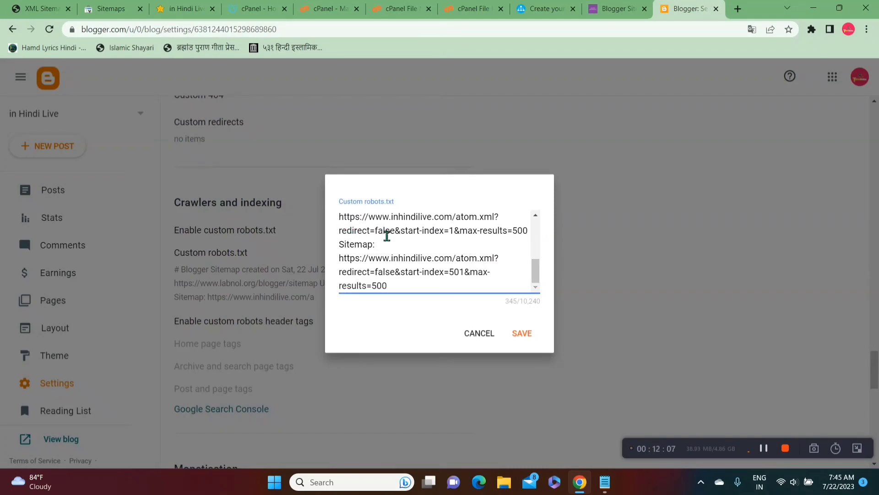
{"action": "left_click", "coordinate": [535, 241]}
{"action": "left_click_drag", "start_coordinate": [339, 217], "coordinate": [536, 249]}
{"action": "key", "text": "ctrl+c"}
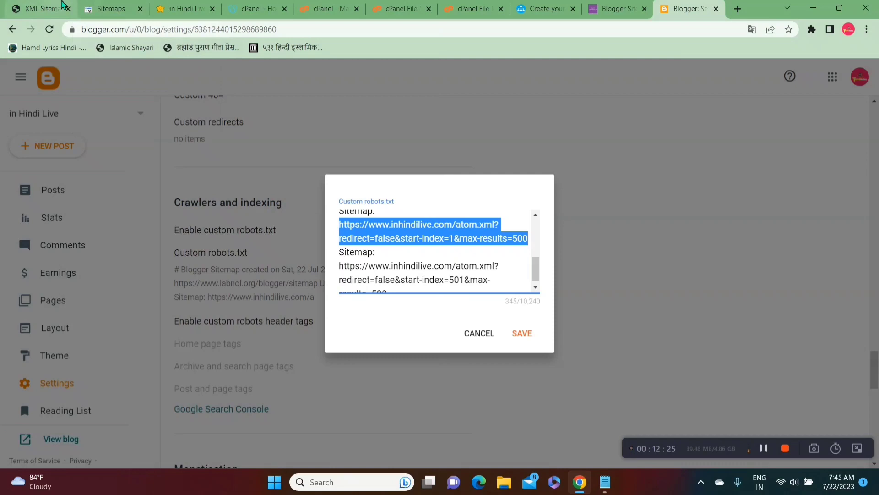
Step: Switch to Google Search Console and reopen the Sitemaps page from the site overview
{"action": "left_click", "coordinate": [63, 6]}
{"action": "left_click", "coordinate": [115, 7]}
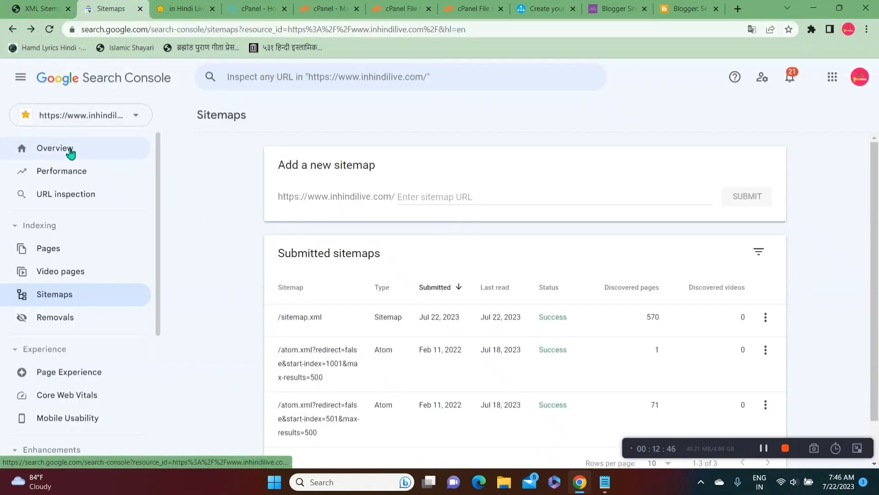
{"action": "left_click", "coordinate": [69, 149]}
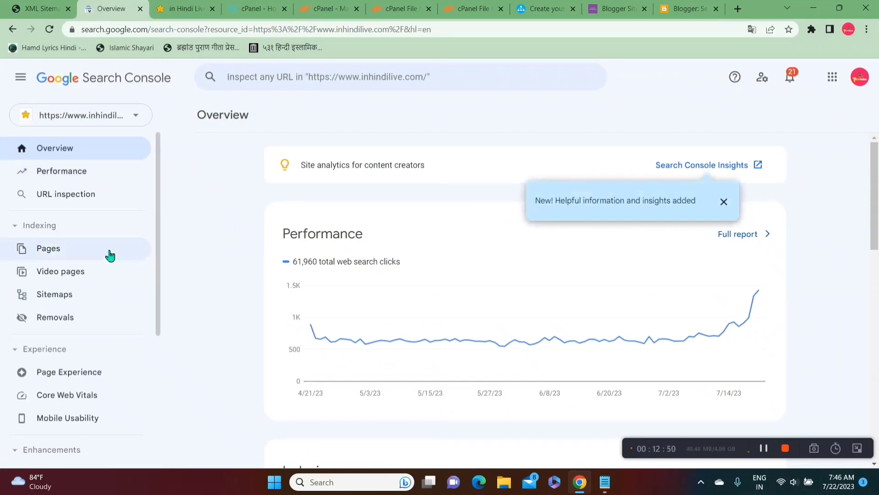
{"action": "left_click", "coordinate": [84, 301]}
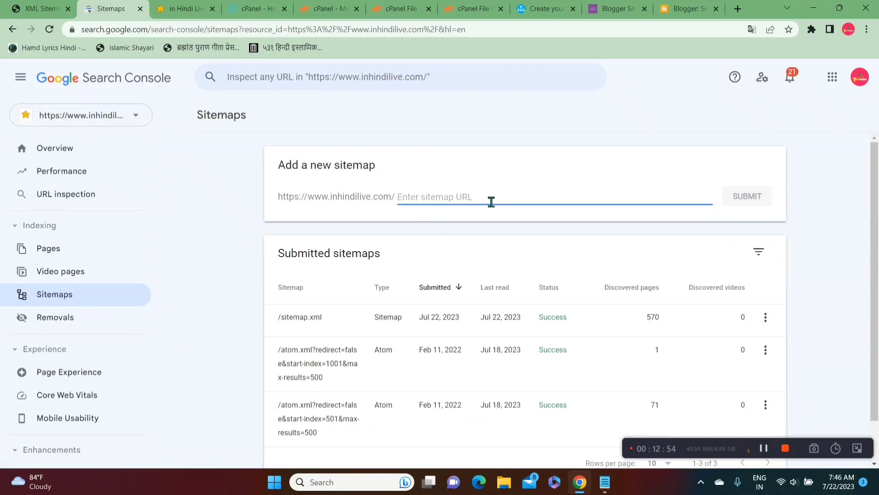
Step: Paste the copied URL as the new sitemap and trim the domain, leaving atom.xml?redirect=false&start-index=1&max-results=500
{"action": "key", "text": "ctrl+v"}
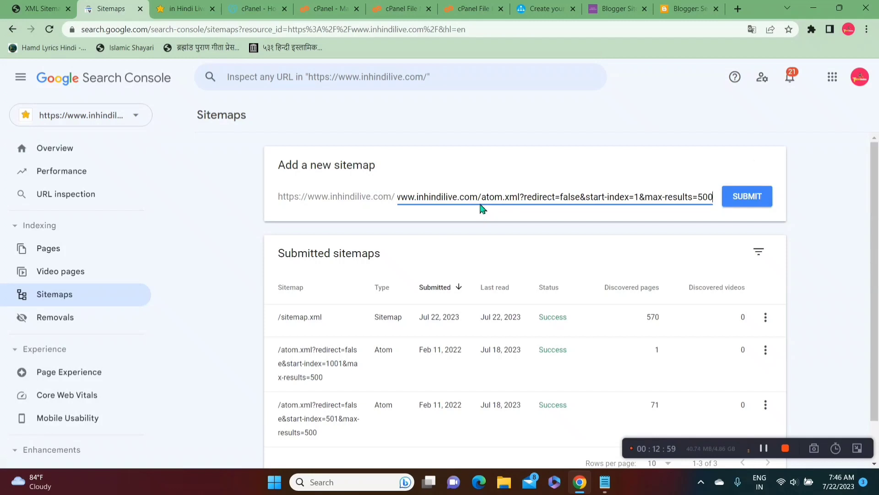
{"action": "double_click", "coordinate": [492, 209]}
{"action": "key", "text": "Right"}
{"action": "key", "text": "BackSpace"}
{"action": "key", "text": "BackSpace"}
{"action": "key", "text": "BackSpace"}
{"action": "key", "text": "BackSpace"}
{"action": "key", "text": "BackSpace"}
{"action": "key", "text": "BackSpace"}
{"action": "key", "text": "BackSpace"}
{"action": "key", "text": "BackSpace"}
{"action": "key", "text": "BackSpace"}
{"action": "key", "text": "BackSpace"}
{"action": "key", "text": "BackSpace"}
{"action": "key", "text": "BackSpace"}
{"action": "key", "text": "BackSpace"}
{"action": "key", "text": "BackSpace"}
{"action": "key", "text": "BackSpace"}
{"action": "key", "text": "BackSpace"}
{"action": "key", "text": "BackSpace"}
{"action": "key", "text": "BackSpace"}
{"action": "key", "text": "BackSpace"}
{"action": "key", "text": "BackSpace"}
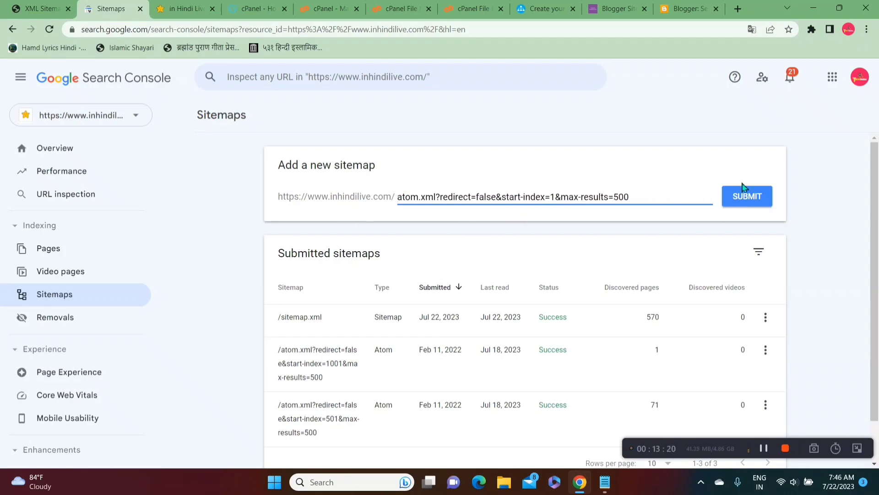
Step: Submit the atom.xml sitemap to Search Console, dismiss the confirmation and review the submitted sitemaps
{"action": "scroll", "coordinate": [793, 222], "scroll_direction": "down", "scroll_amount": 1}
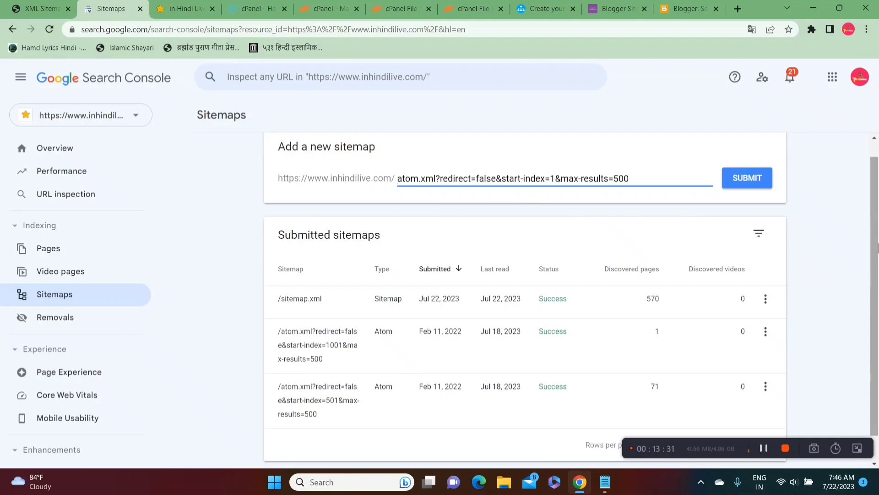
{"action": "scroll", "coordinate": [878, 247], "scroll_direction": "down", "scroll_amount": 1}
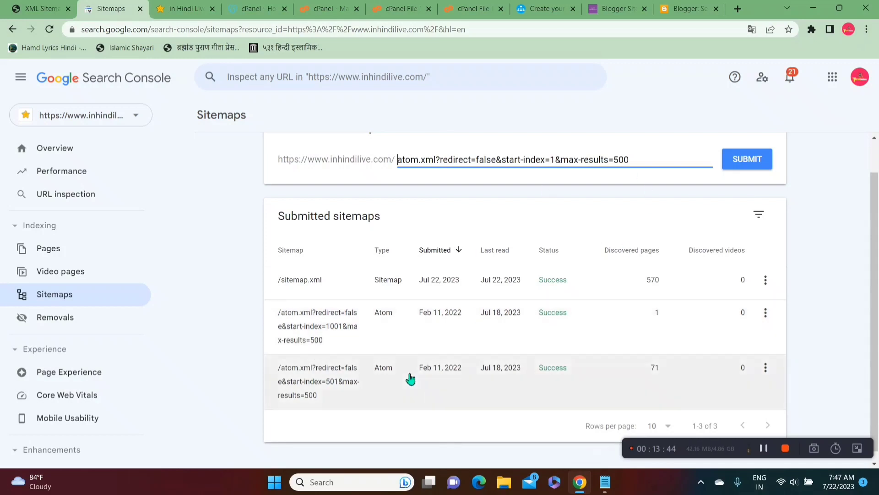
{"action": "left_click", "coordinate": [747, 160]}
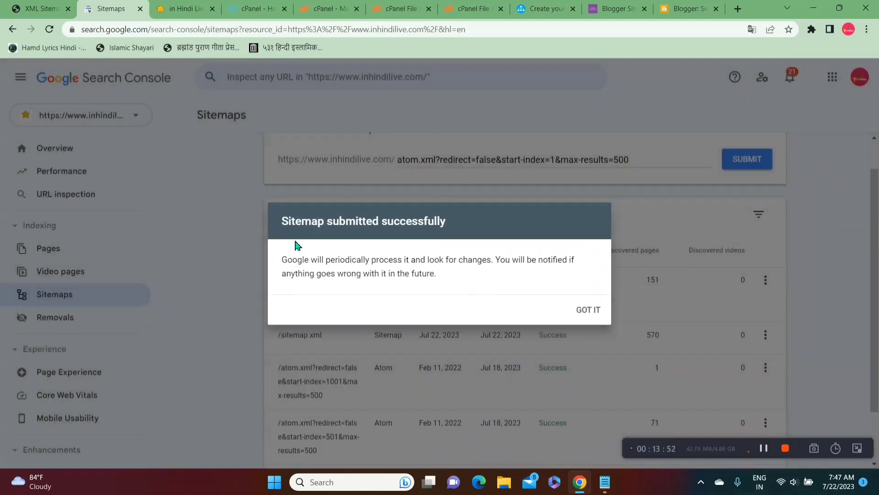
{"action": "left_click_drag", "start_coordinate": [276, 225], "coordinate": [433, 229]}
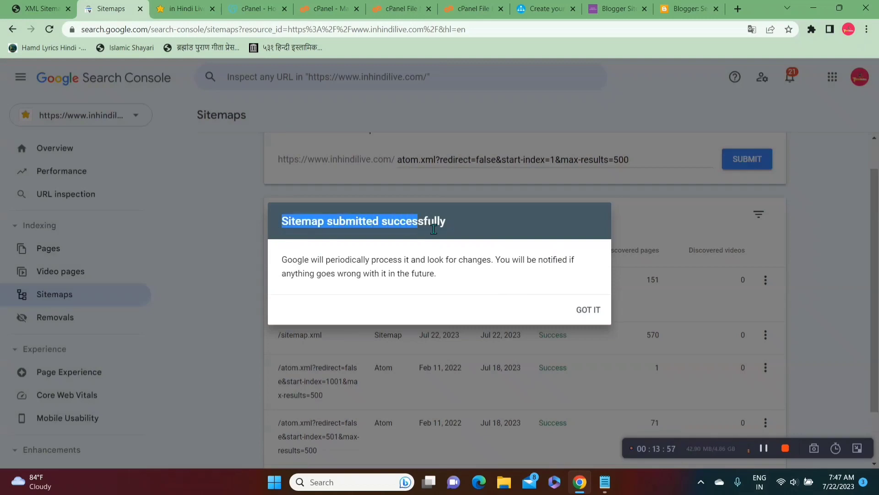
{"action": "left_click", "coordinate": [458, 221]}
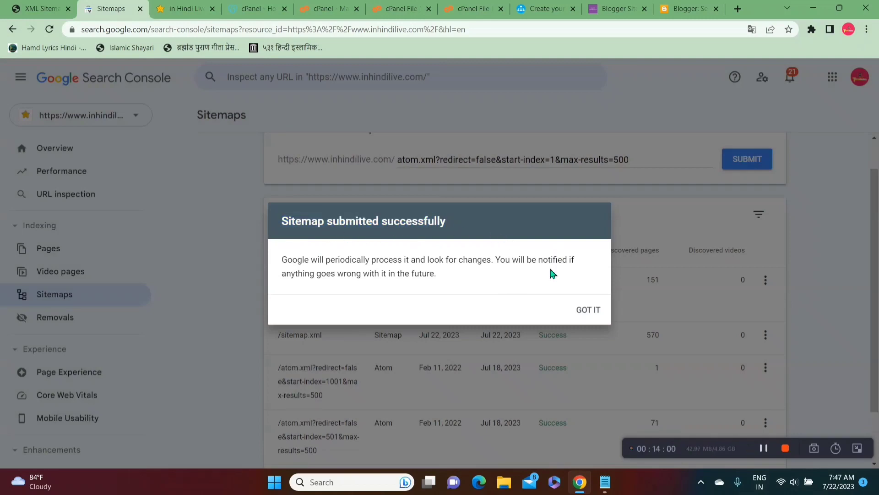
{"action": "left_click", "coordinate": [588, 311]}
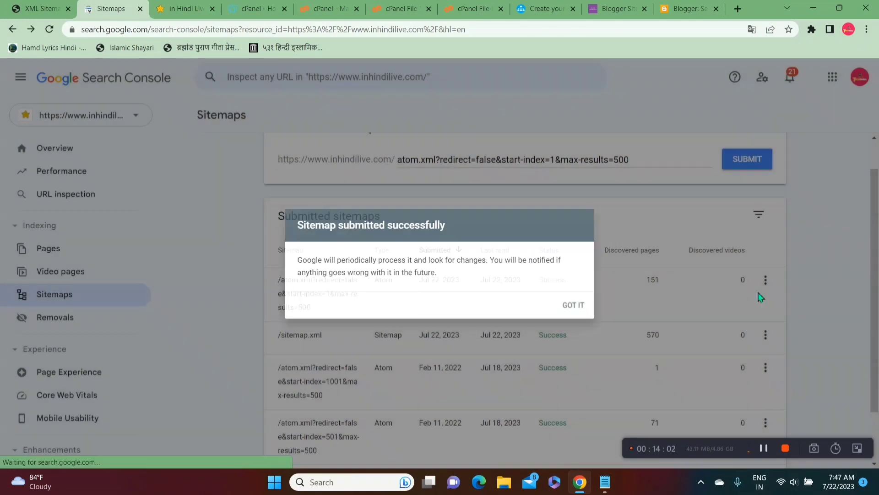
{"action": "scroll", "coordinate": [416, 246], "scroll_direction": "down", "scroll_amount": 1}
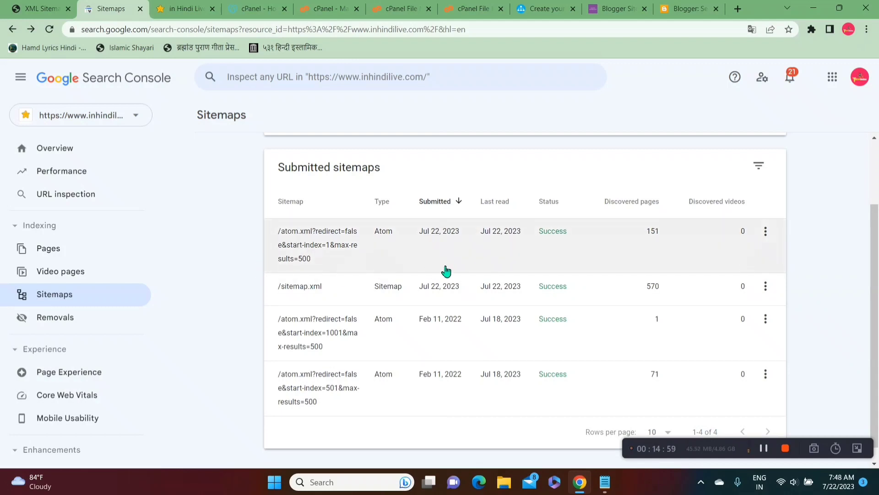
Step: Open the finished crawl's sitemap details on XML-Sitemaps.com and examine the instruction about where to upload the file
{"action": "left_click", "coordinate": [546, 9]}
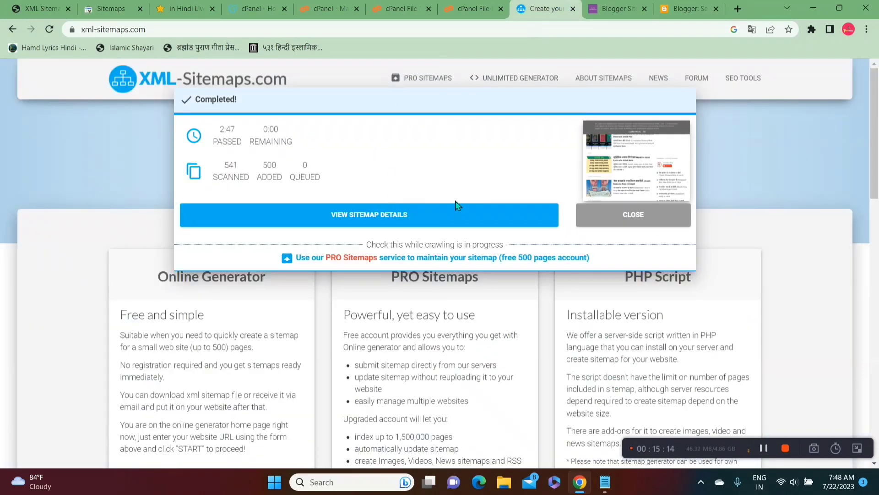
{"action": "left_click", "coordinate": [415, 217]}
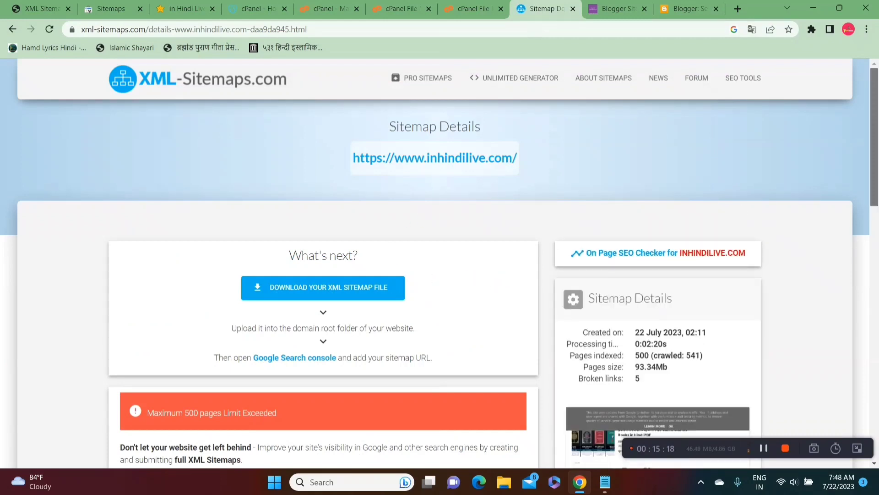
{"action": "scroll", "coordinate": [439, 284], "scroll_direction": "down", "scroll_amount": 3}
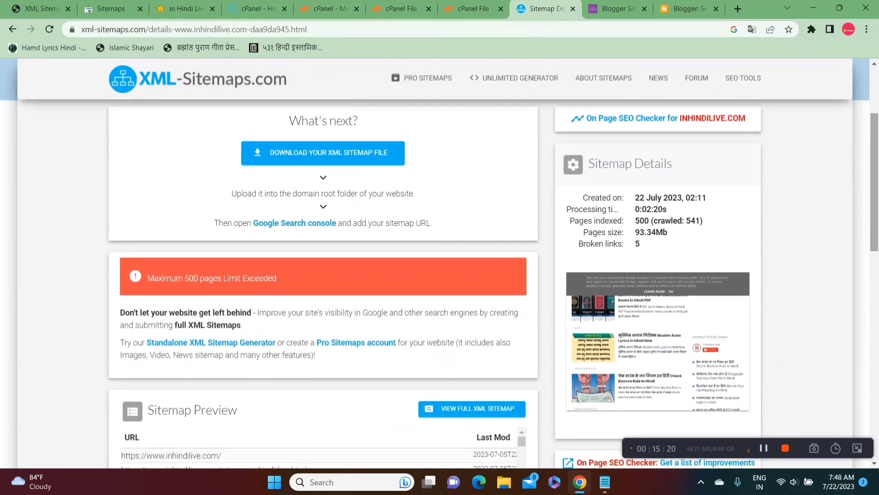
{"action": "left_click_drag", "start_coordinate": [293, 194], "coordinate": [365, 202]}
{"action": "left_click", "coordinate": [368, 201]}
{"action": "left_click", "coordinate": [302, 202]}
{"action": "left_click", "coordinate": [369, 201]}
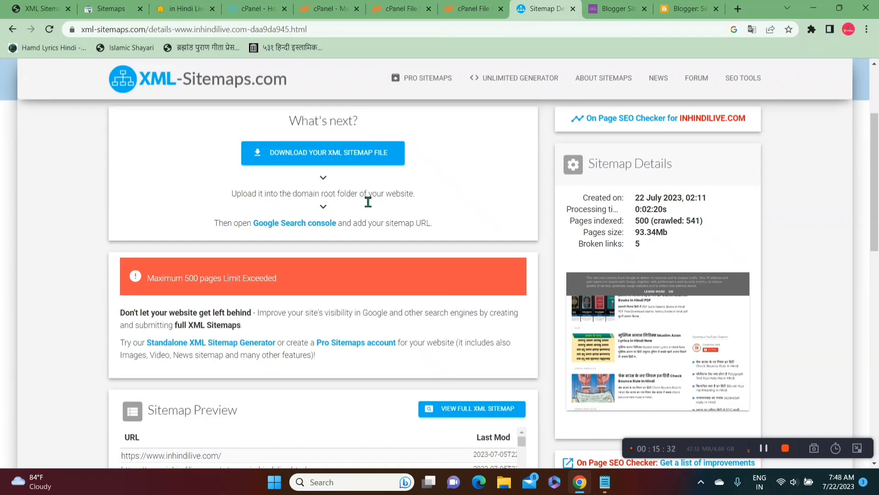
Step: Return to Search Console and check the status of the submitted sitemaps
{"action": "left_click", "coordinate": [106, 8]}
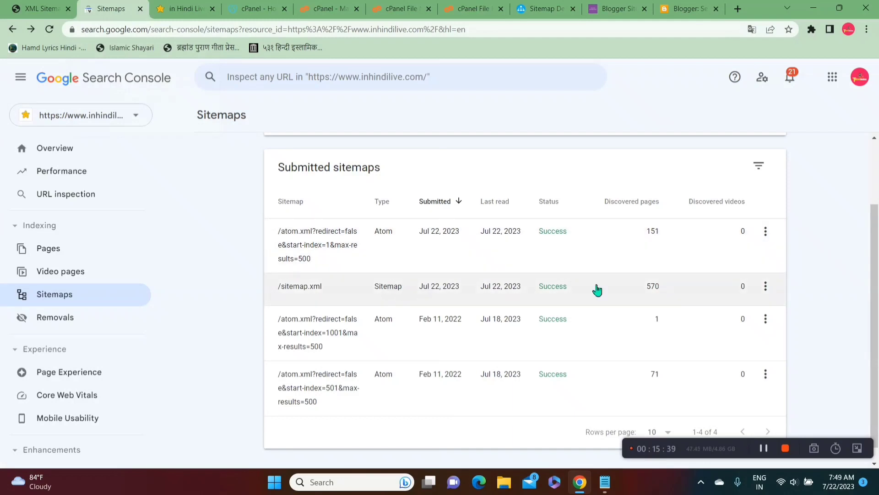
{"action": "mouse_move", "coordinate": [876, 290]}
{"action": "left_mouse_down"}
{"action": "mouse_move", "coordinate": [876, 229]}
{"action": "mouse_move", "coordinate": [876, 280]}
{"action": "left_mouse_up"}
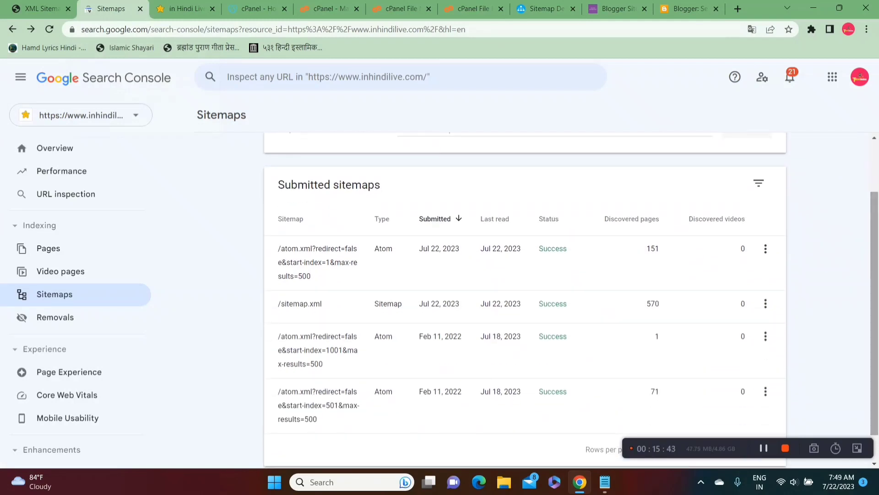